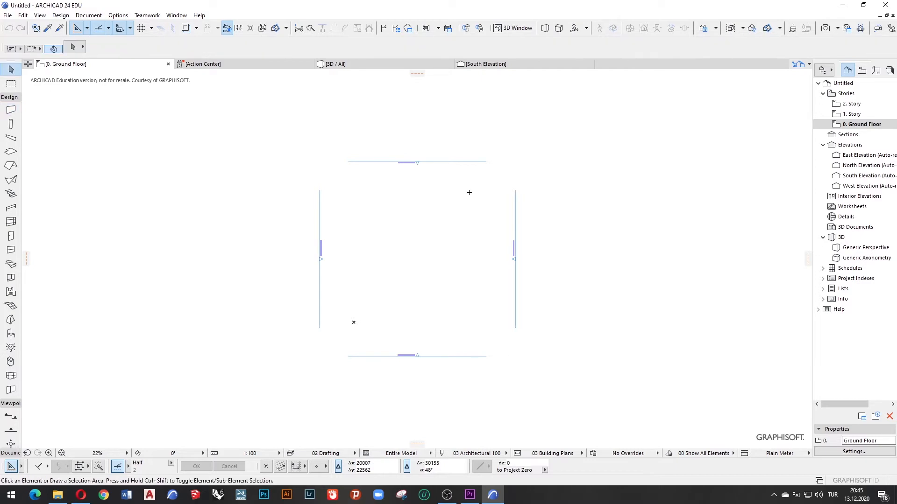
- Set the Wall tool to single straight walls and draw the horizontal north wall about 1600 long
click(469, 192)
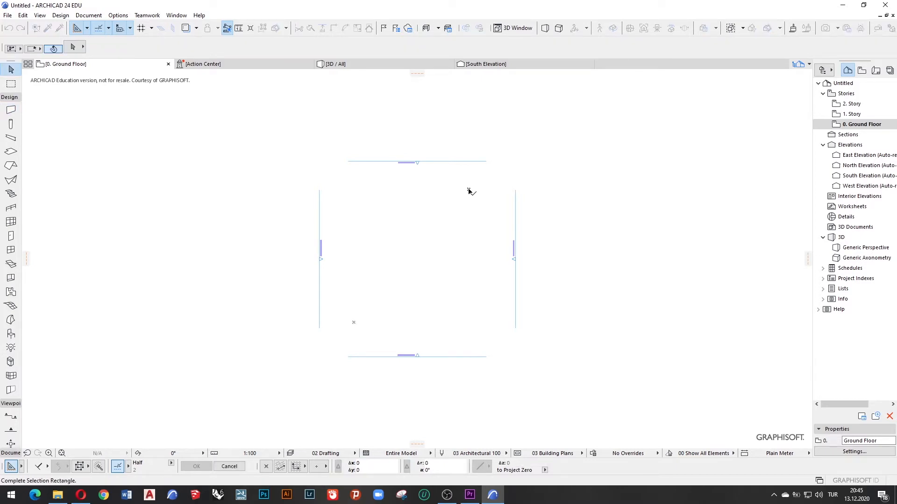
scroll(469, 192, up, 3)
click(11, 109)
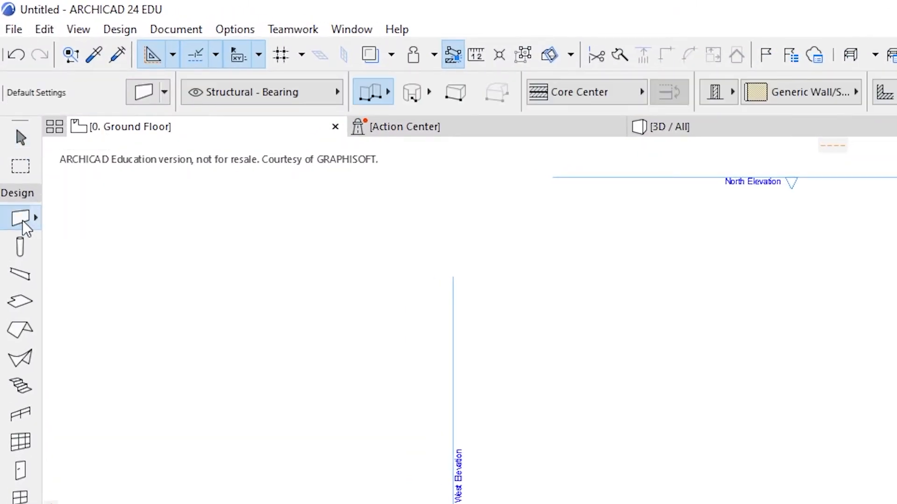
click(389, 96)
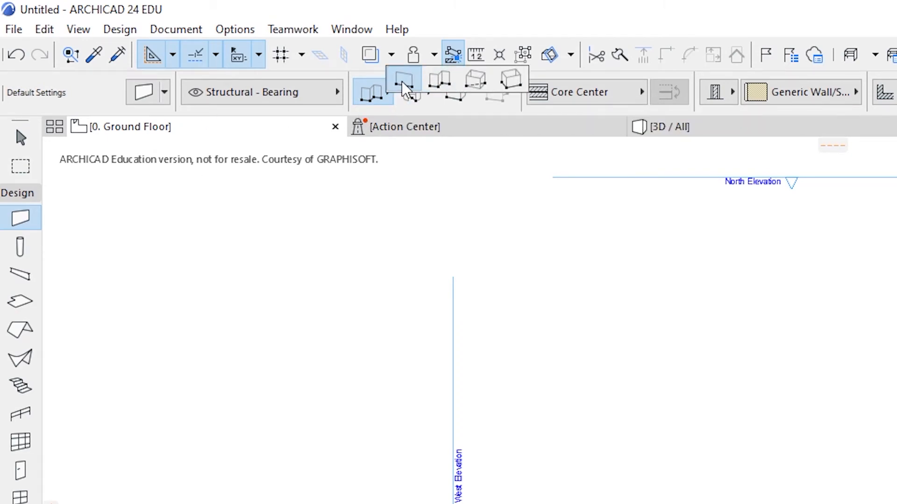
click(402, 81)
click(648, 319)
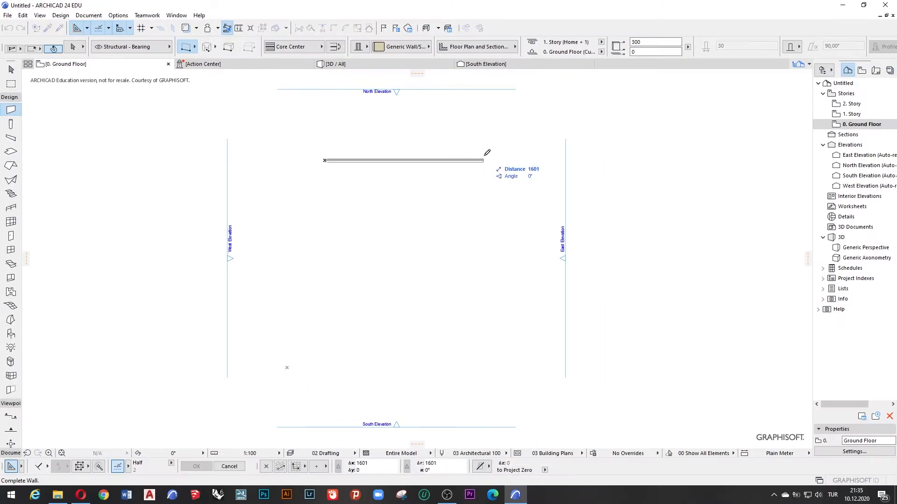
click(487, 160)
- Draw the east, south and stepped west walls, ending at the start of the north wall to form an L-shaped outline
click(487, 160)
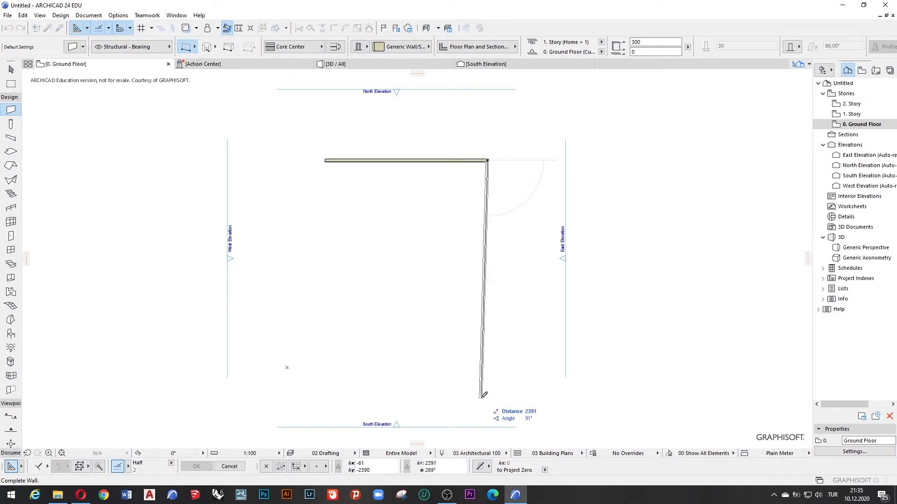
click(488, 385)
click(487, 385)
click(370, 385)
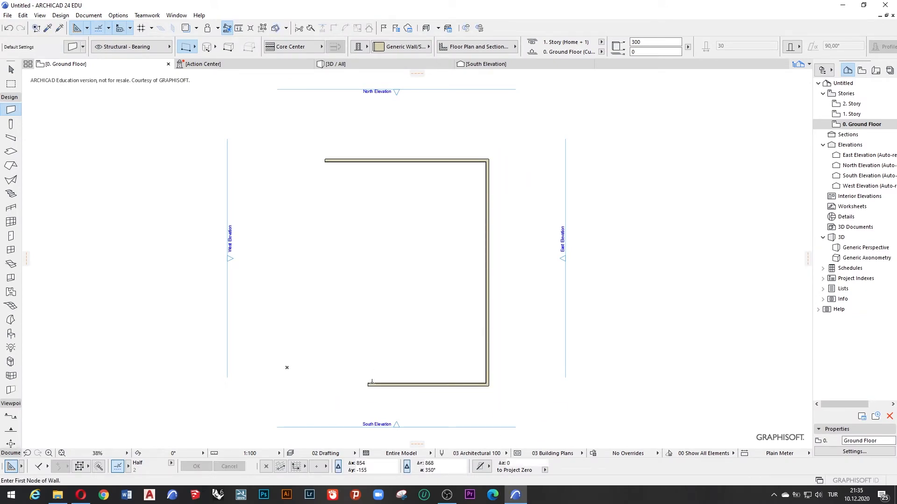
click(370, 261)
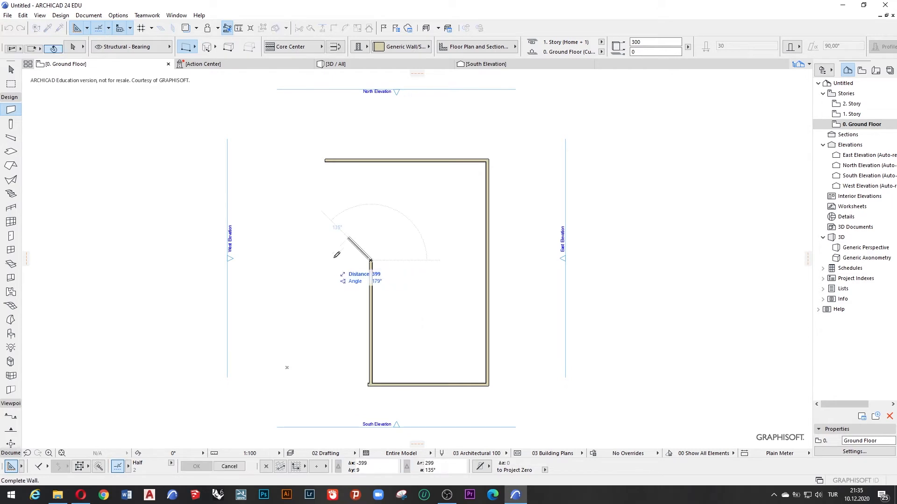
click(324, 187)
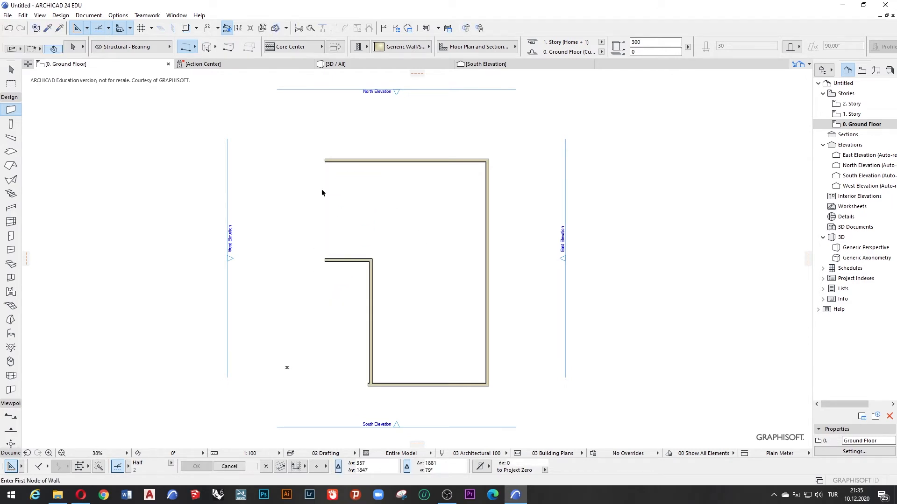
double_click(329, 160)
- Shift the upper west wall so its end lines up with the north wall's end at the northwest corner
scroll(326, 160, up, 7)
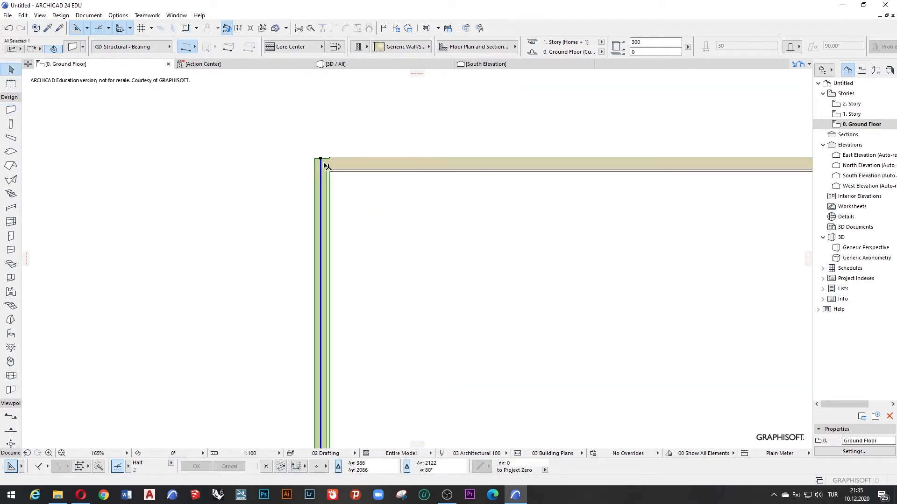
click(312, 149)
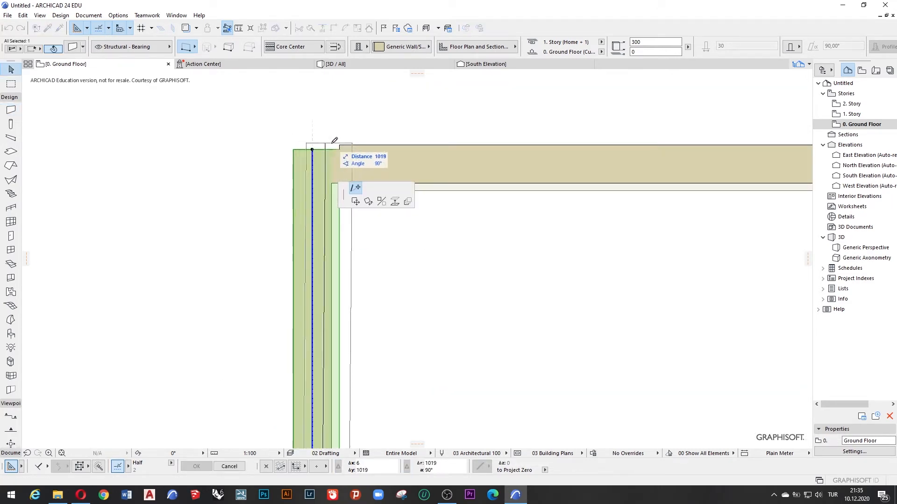
click(318, 143)
key(Escape)
scroll(364, 164, down, 6)
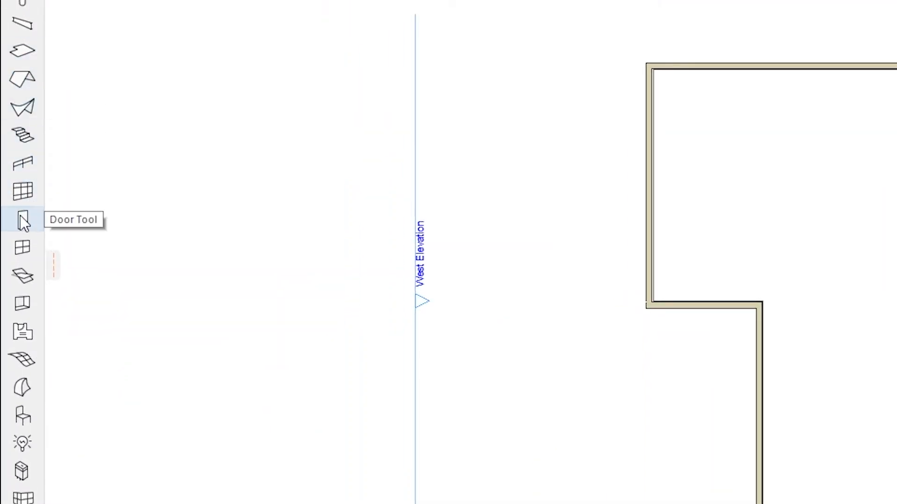
- Place two 90 × 210 doors opening inward, near the lower west wall's south end and in the short horizontal wall
click(10, 235)
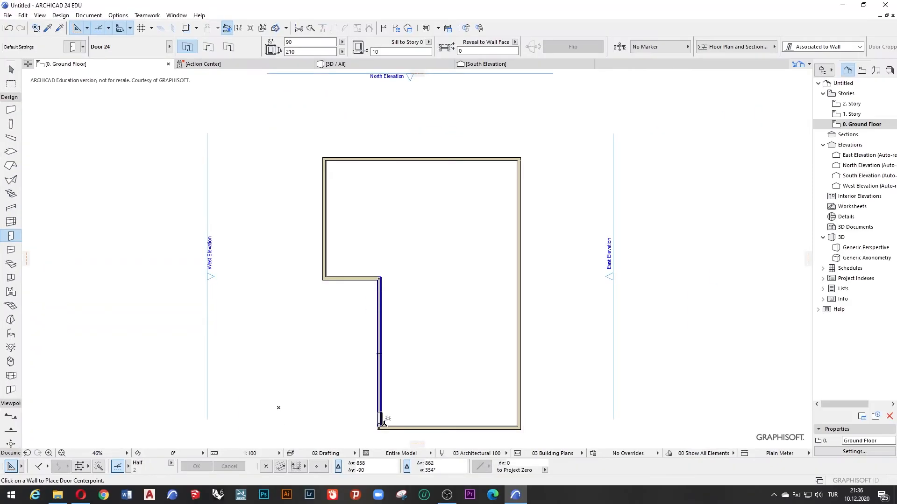
click(380, 412)
click(413, 415)
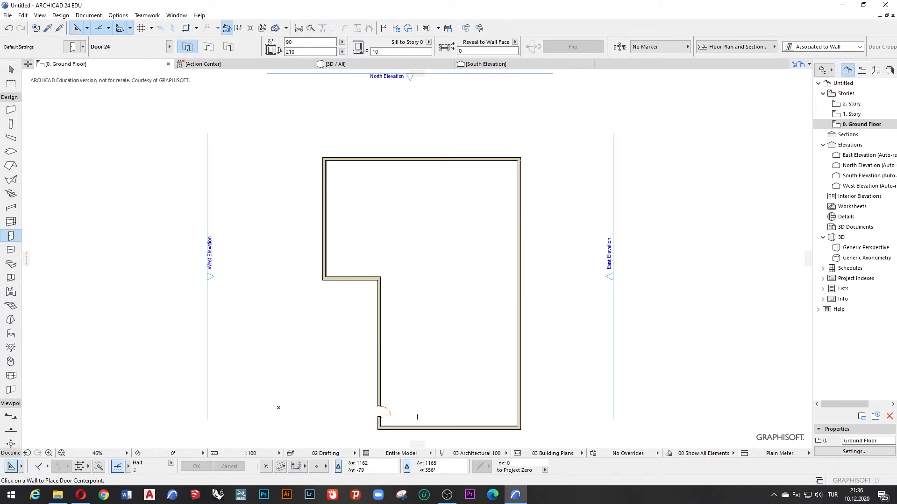
click(339, 276)
click(337, 247)
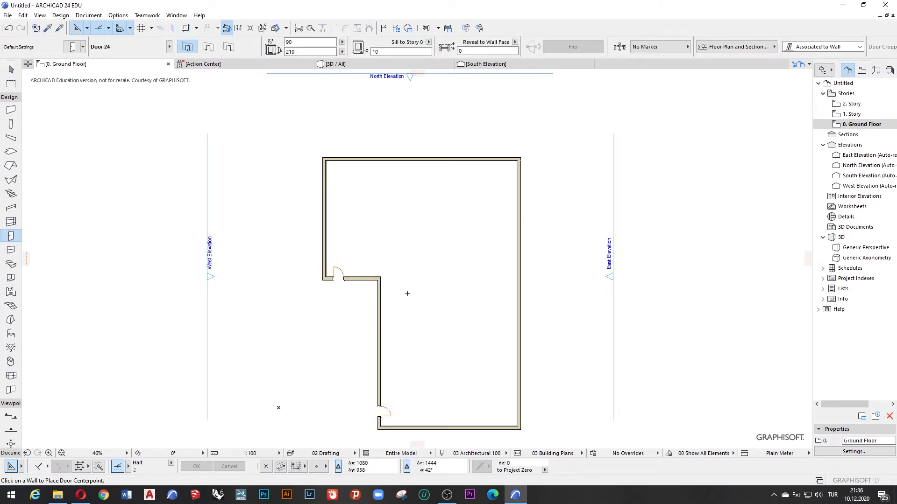
- Place two 90 × 150 windows in the upper west wall, one near each end
click(11, 250)
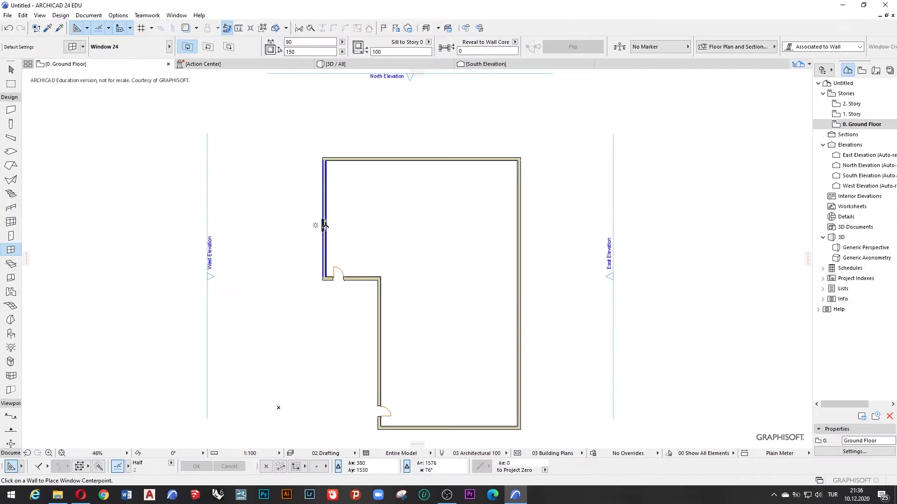
click(332, 241)
click(351, 243)
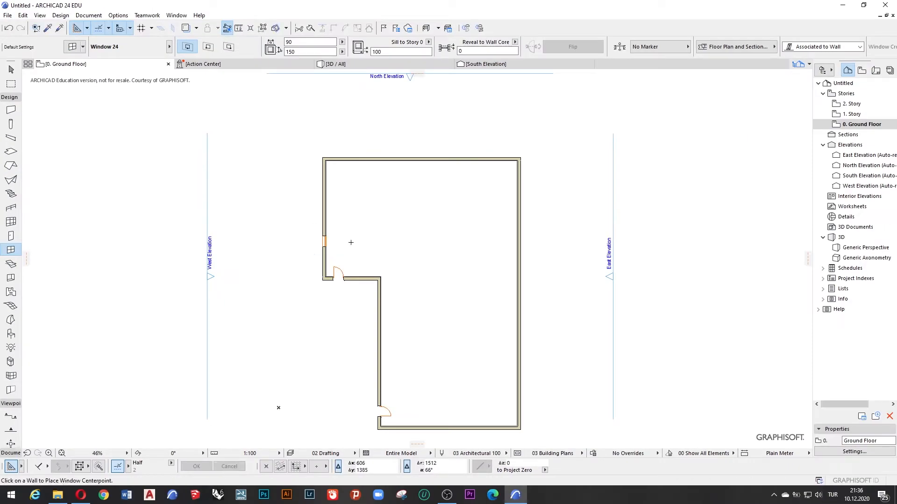
click(326, 187)
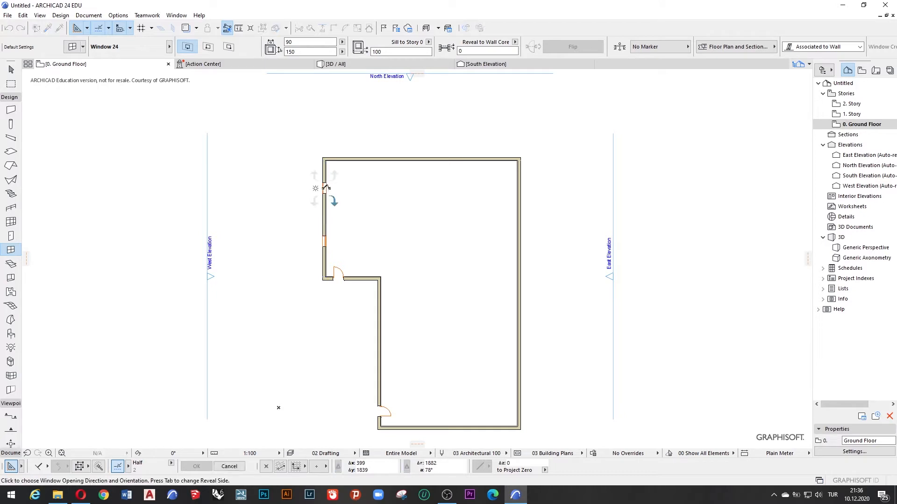
click(334, 201)
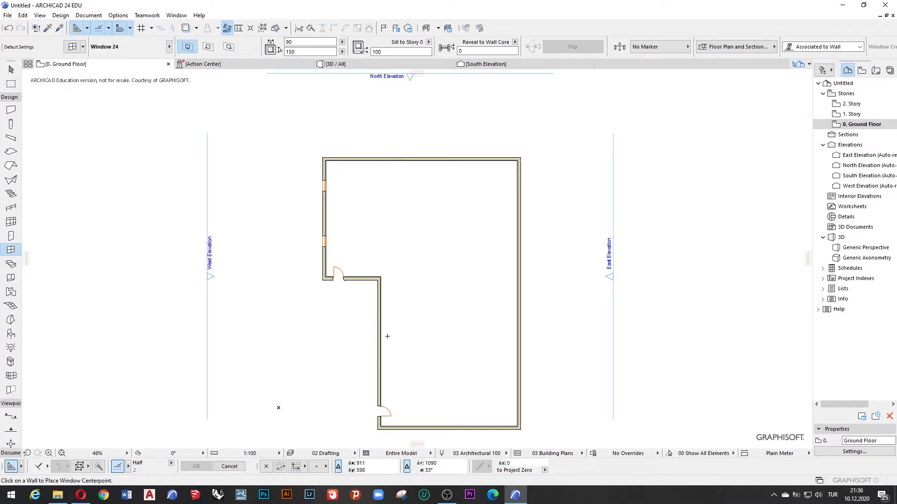
- Place two more windows in the lower west wall, one above the door and one near the inner corner
click(380, 369)
click(394, 368)
click(379, 302)
click(401, 299)
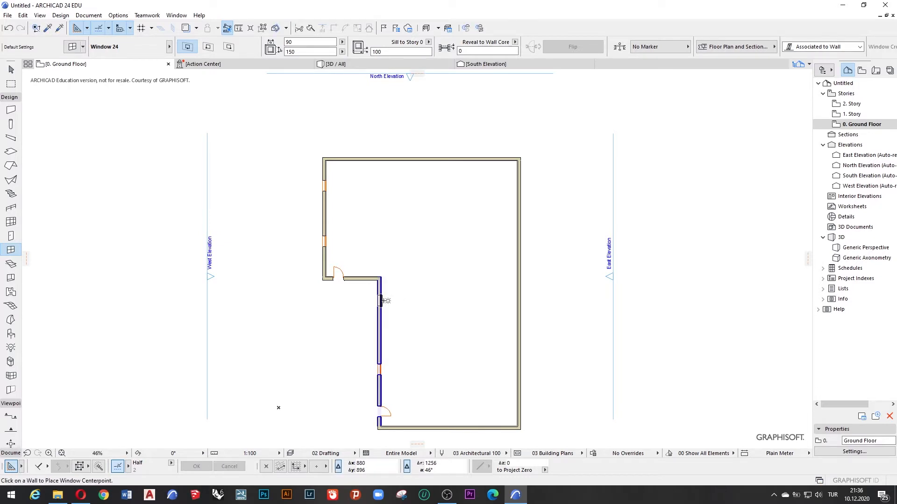
scroll(412, 296, down, 1)
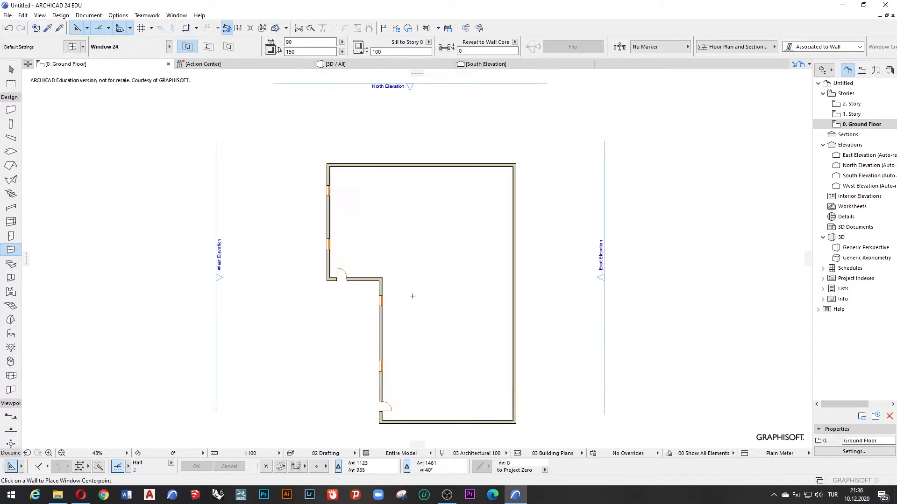
scroll(412, 296, up, 2)
scroll(400, 240, down, 1)
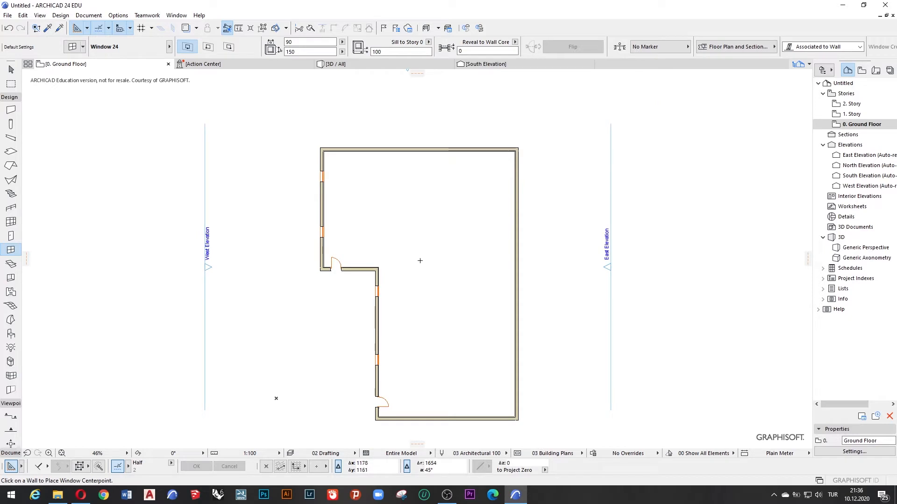
scroll(369, 183, down, 1)
scroll(426, 222, up, 1)
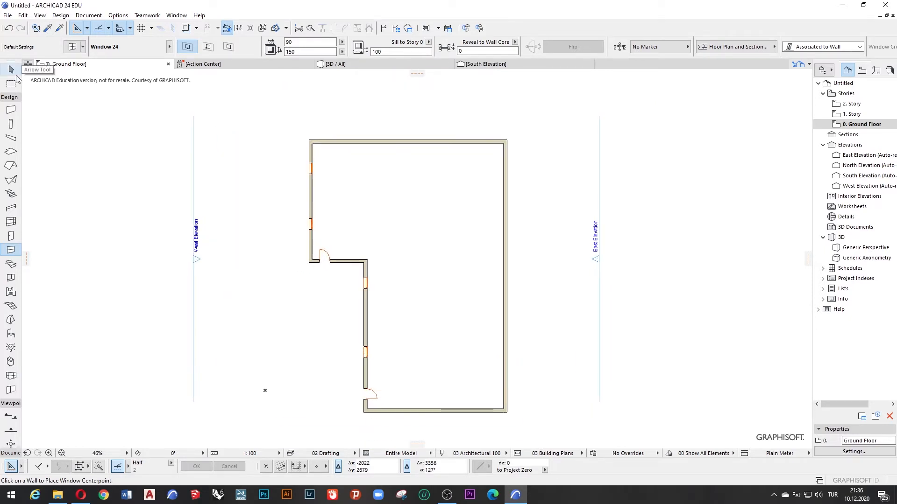
- Select the north wall and change its structure from composite to basic
click(14, 72)
click(412, 141)
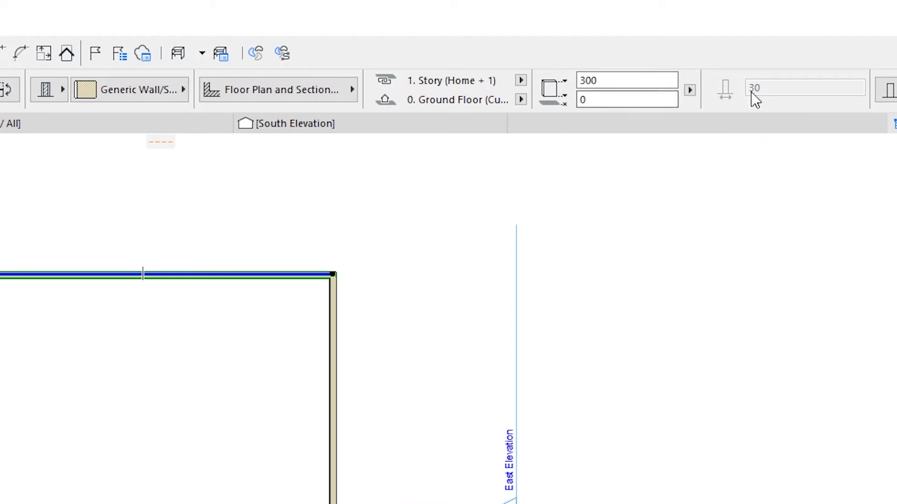
click(51, 88)
click(80, 89)
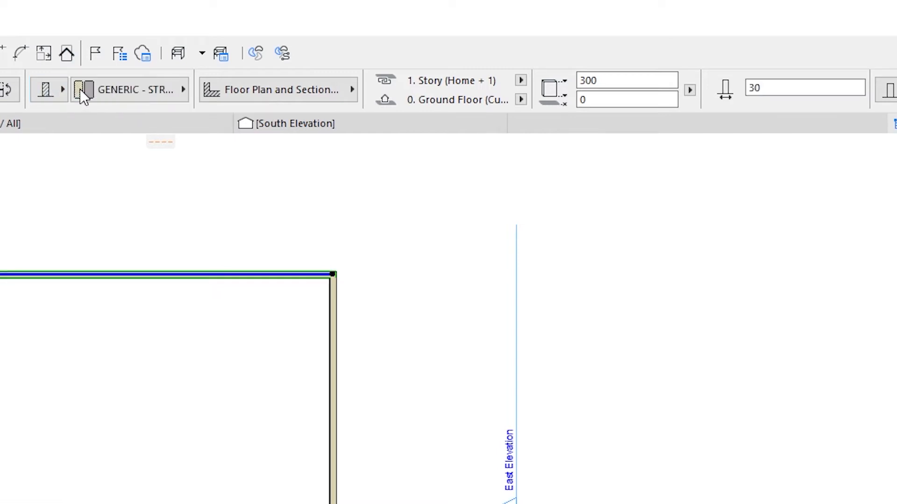
- Try the complex profile and composite structures on the north wall, and return it to the basic structure
click(62, 89)
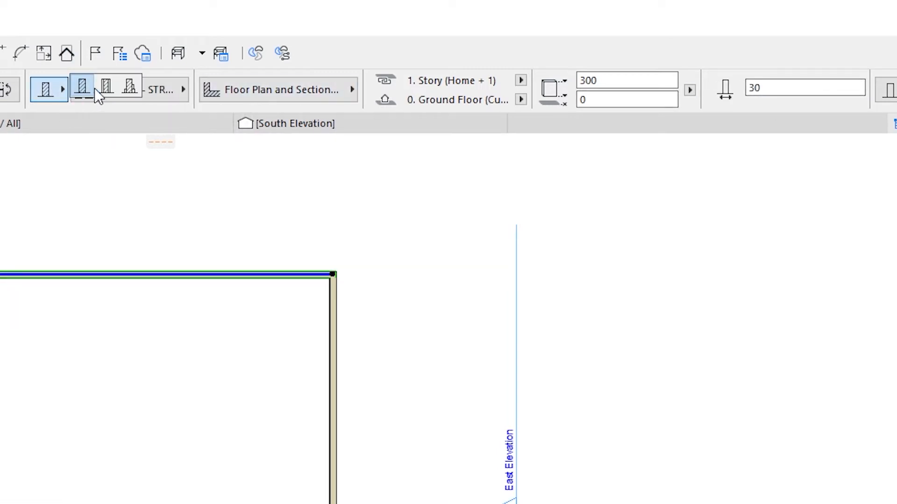
click(124, 89)
click(63, 91)
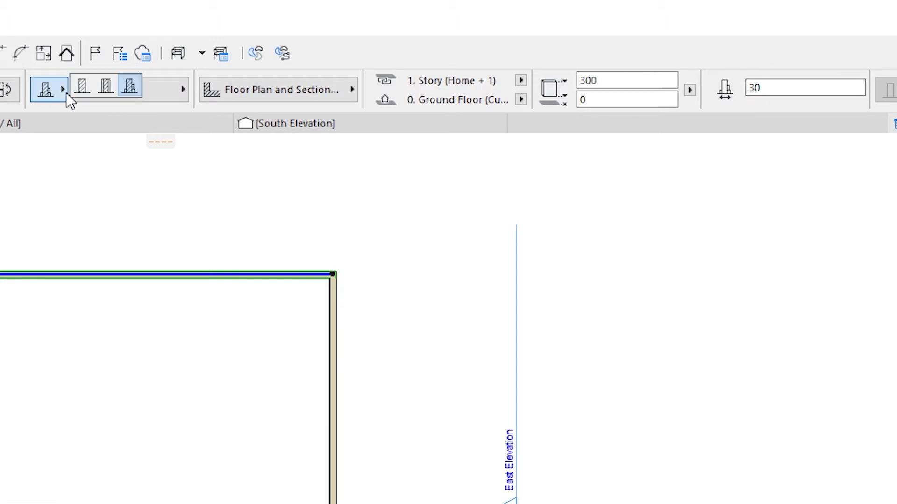
click(80, 89)
click(56, 91)
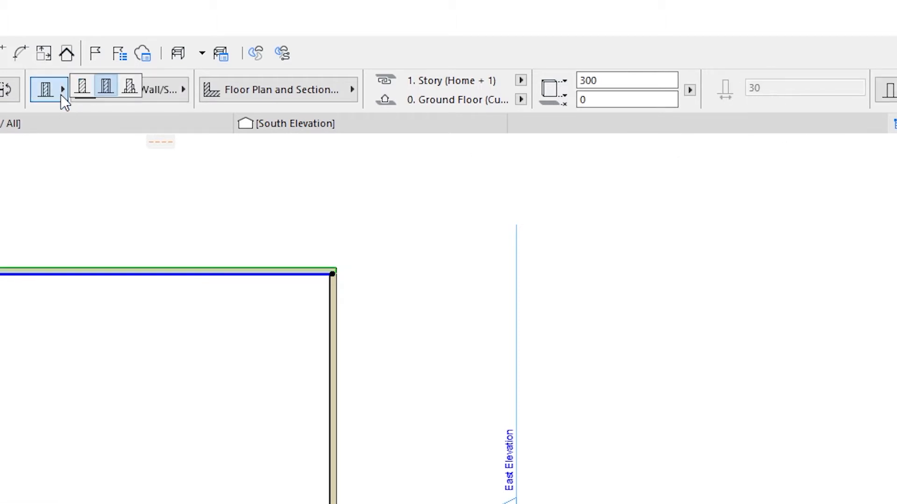
click(80, 89)
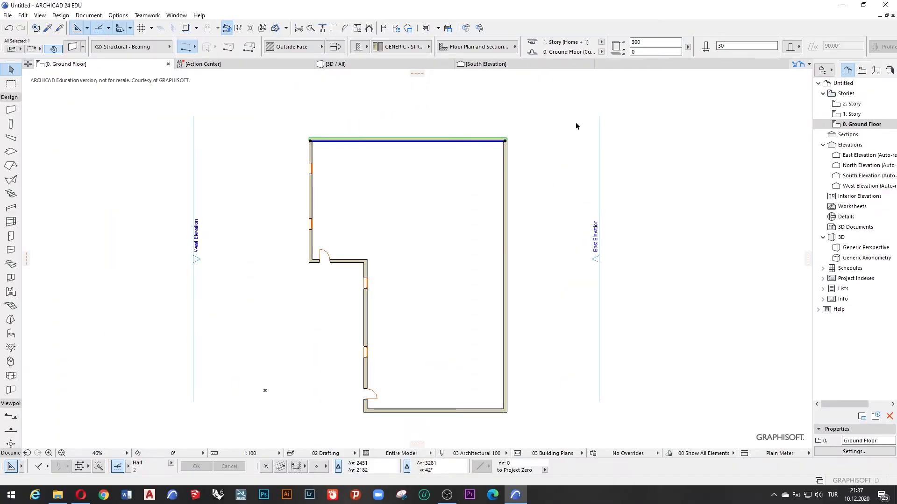
- Try thicknesses of 50 and 100 on the north wall, set it back to 30, and deselect the wall
click(746, 45)
text(50)
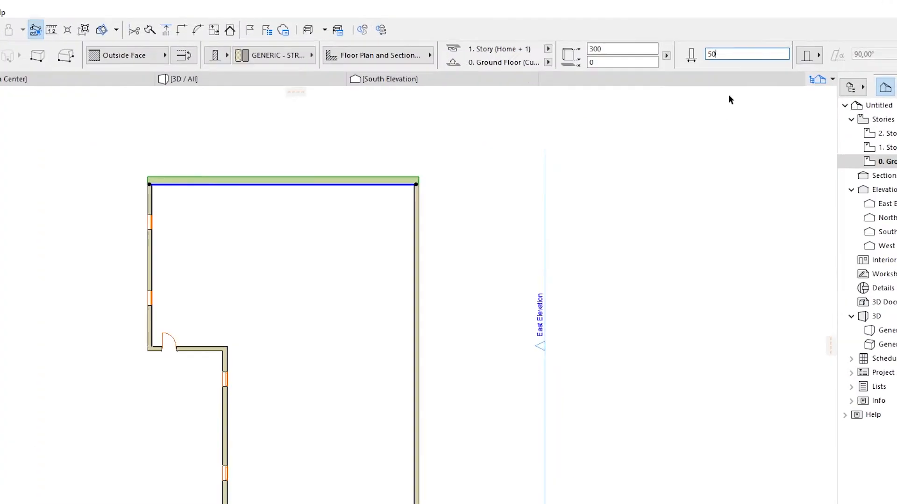
text(100)
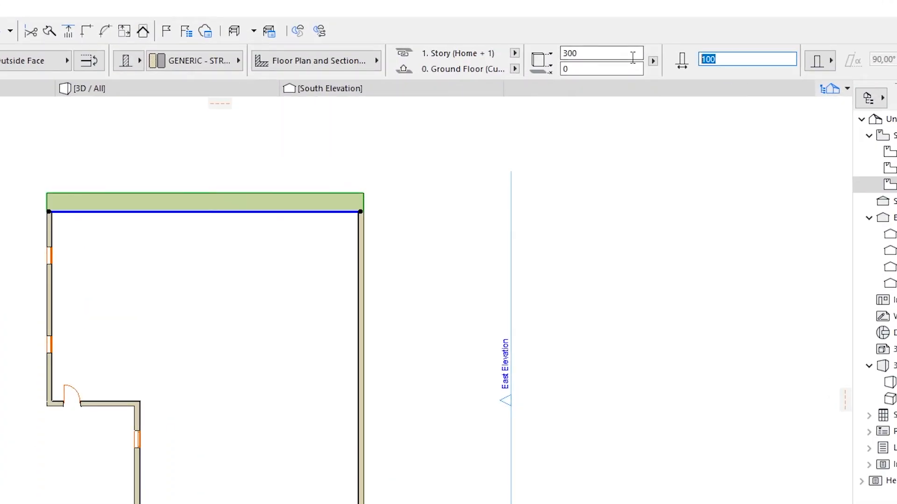
text(30)
key(Return)
key(Escape)
- Select the east, north and south walls together and switch them to the basic structure
click(361, 246)
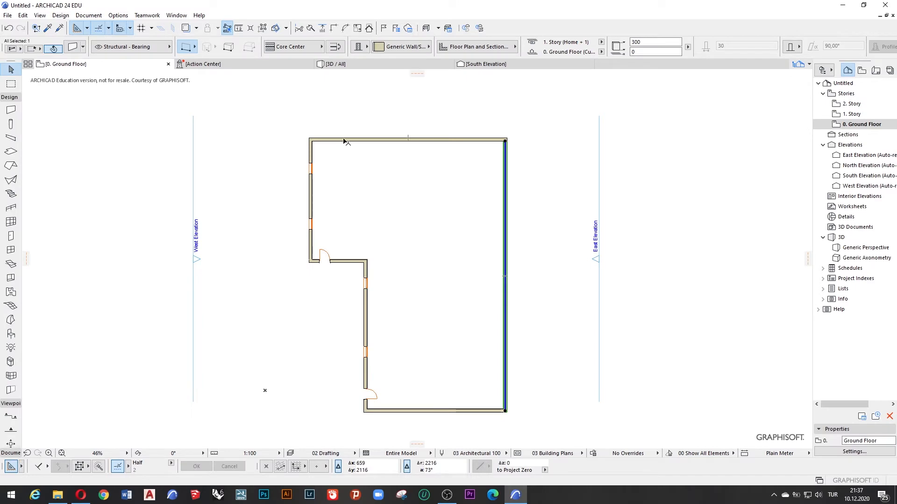
shift+click(451, 141)
shift+click(455, 410)
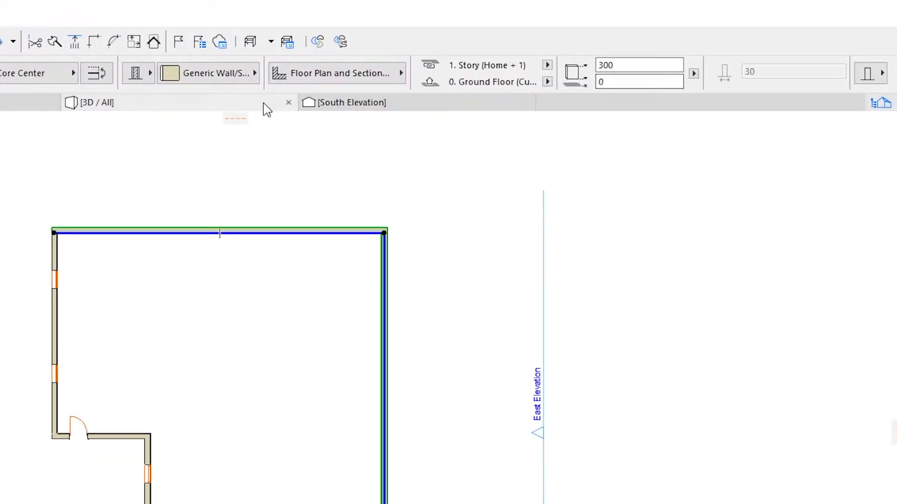
click(150, 73)
click(141, 73)
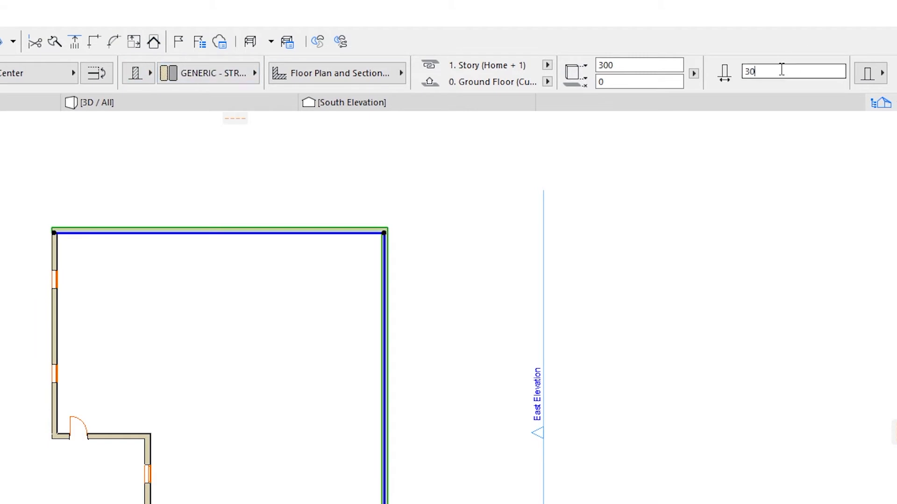
- Set the thickness of the three selected walls to 100
text(100)
key(Return)
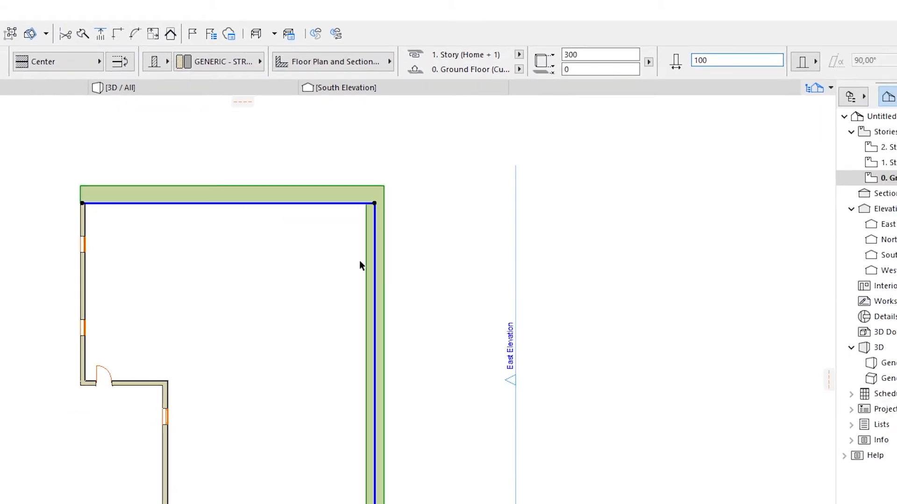
key(Return)
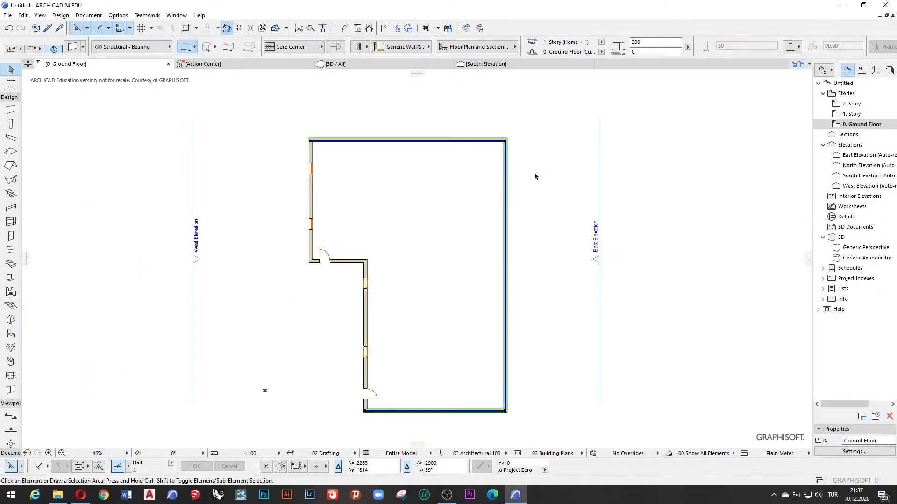
- Deselect the walls, set the selection method to partial elements, and try rectangular selections on the plan's walls, clearing each one
click(419, 255)
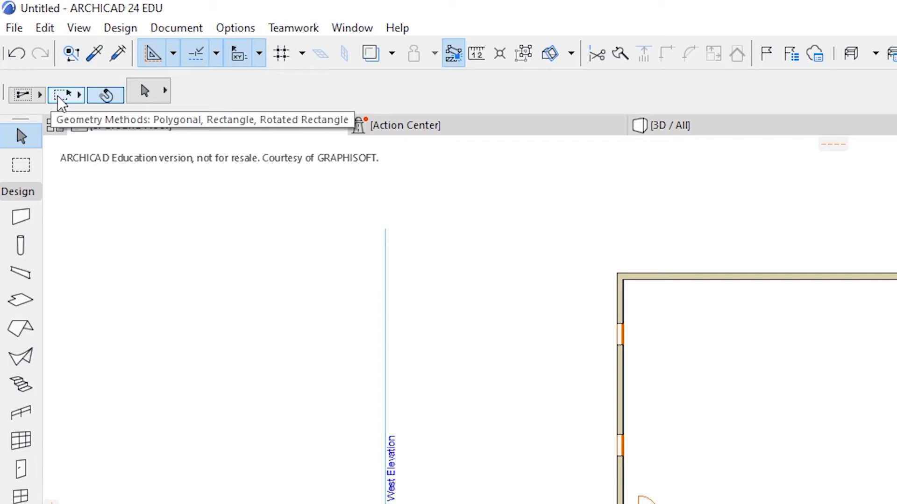
click(40, 95)
click(51, 84)
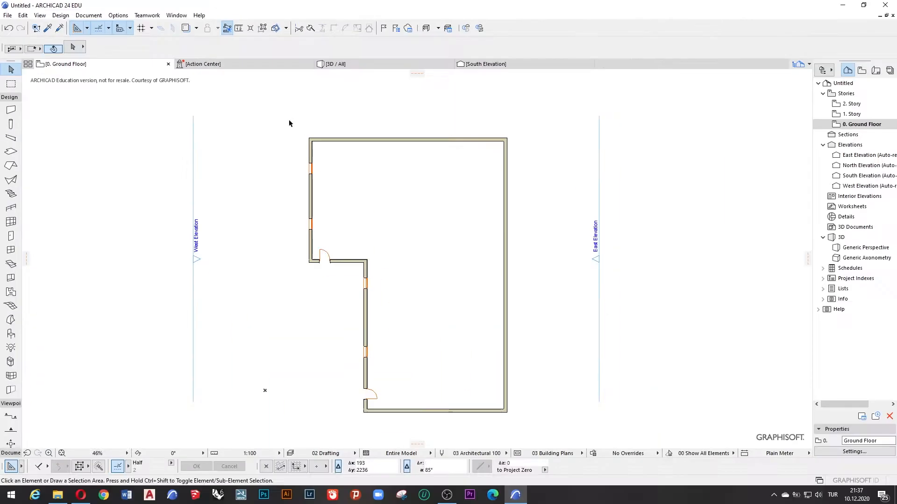
drag(578, 233, 760, 433)
key(Escape)
drag(524, 122, 477, 174)
key(Escape)
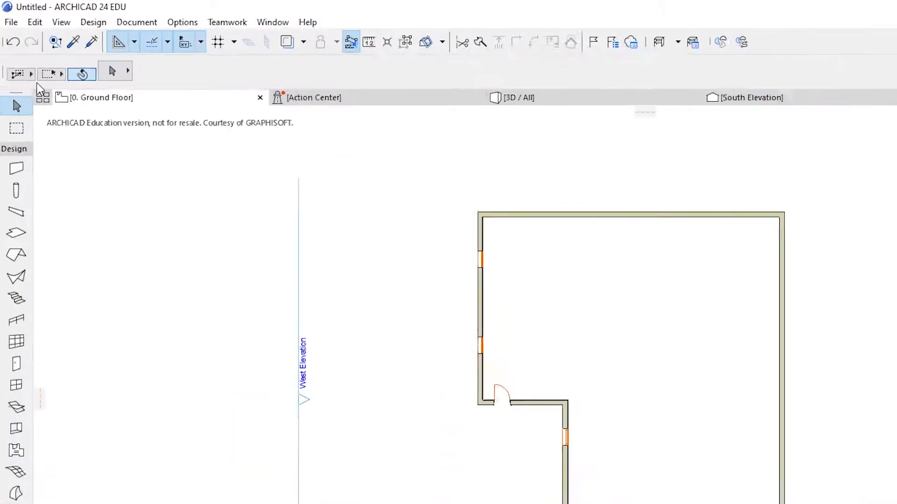
- Set the selection method to entire elements and try rectangles that only partly cover the walls around the plan's corners
click(20, 48)
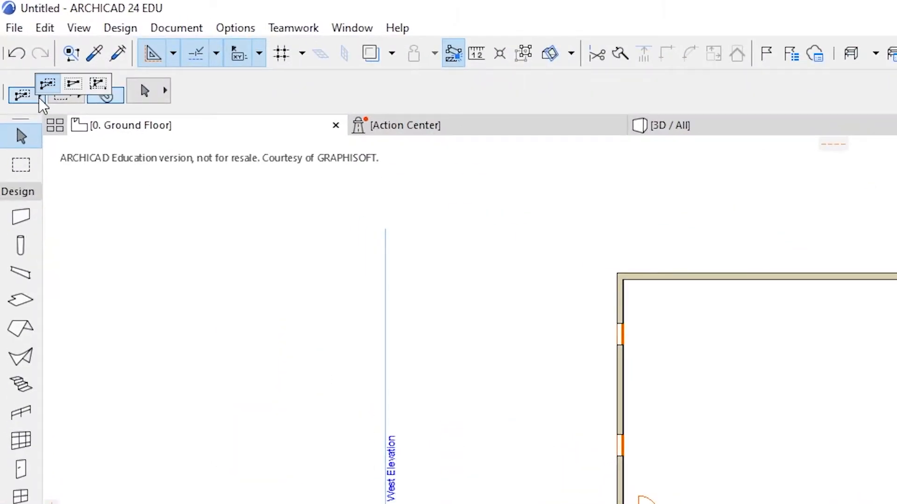
click(70, 84)
drag(576, 222, 734, 362)
drag(557, 496, 594, 503)
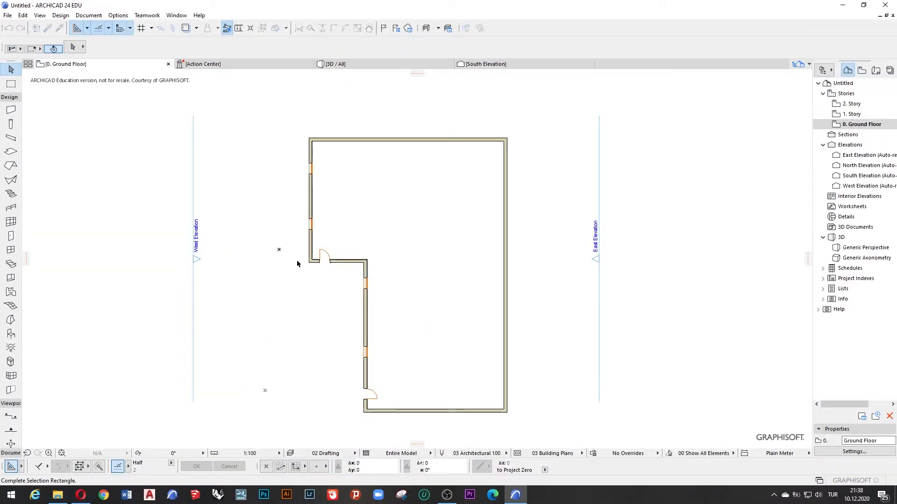
drag(297, 262, 340, 303)
drag(337, 364, 457, 438)
drag(536, 121, 467, 193)
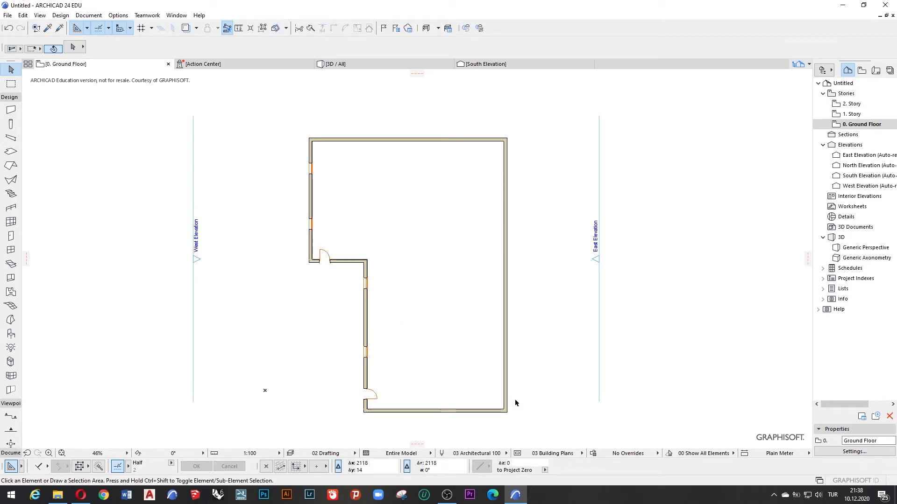
- Select the upper west wall with the short stepped wall by fully enclosing them, then the north wall, clearing each selection
drag(286, 110, 393, 276)
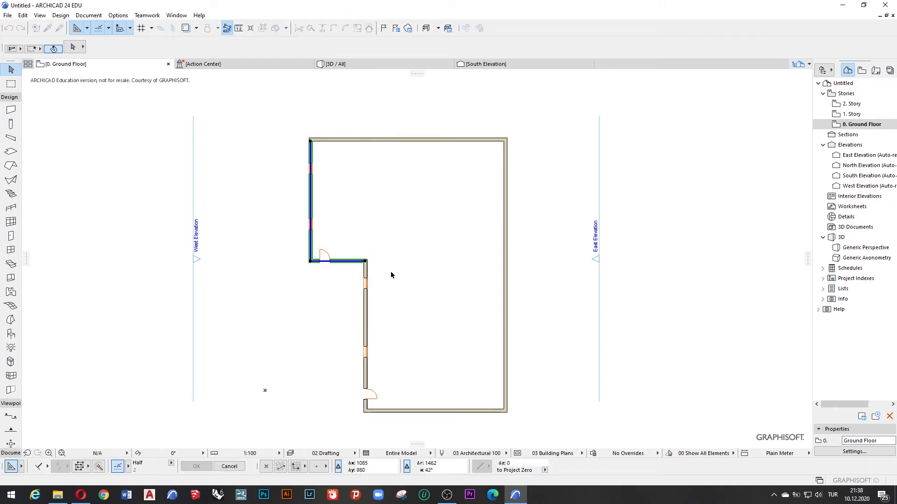
click(400, 169)
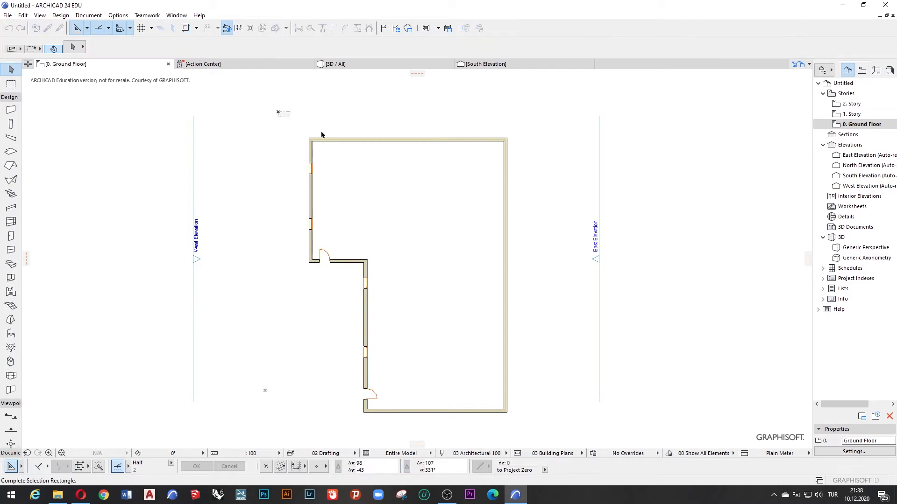
drag(276, 110, 552, 156)
click(301, 133)
drag(302, 131, 405, 168)
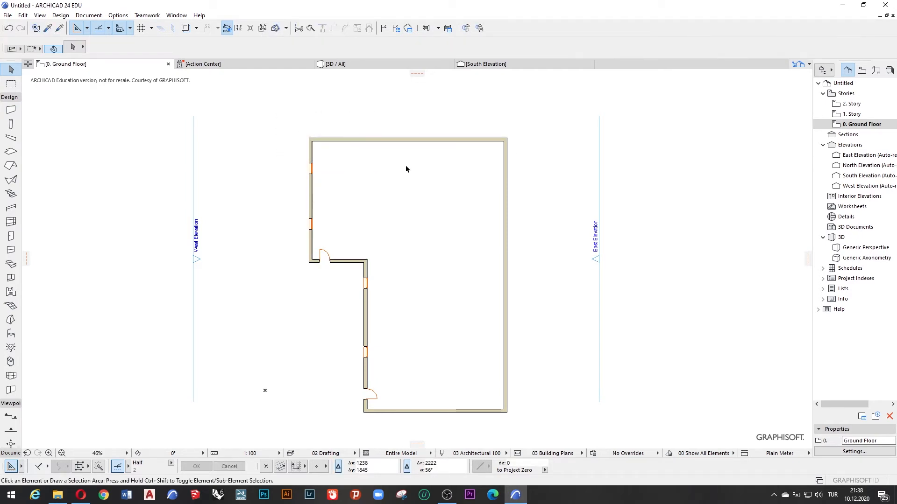
mouse_move(284, 106)
mouse_down()
mouse_move(411, 153)
mouse_move(545, 162)
mouse_up()
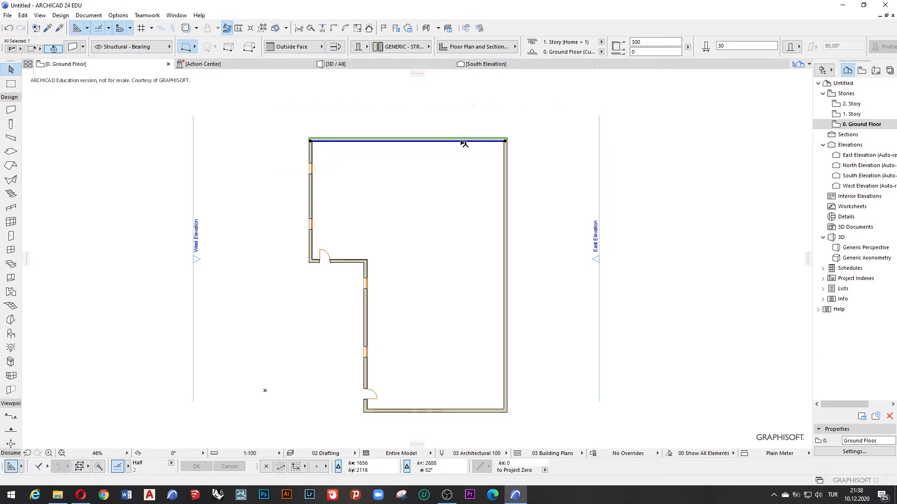
key(Escape)
- Set the selection method to direction-dependent and try rectangles drawn in both directions over the plan's upper corners
click(21, 48)
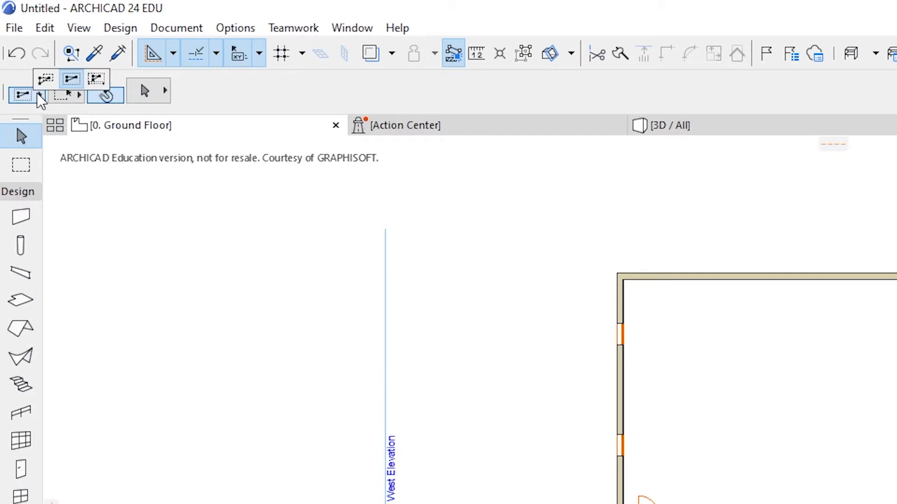
click(97, 81)
drag(257, 120, 376, 257)
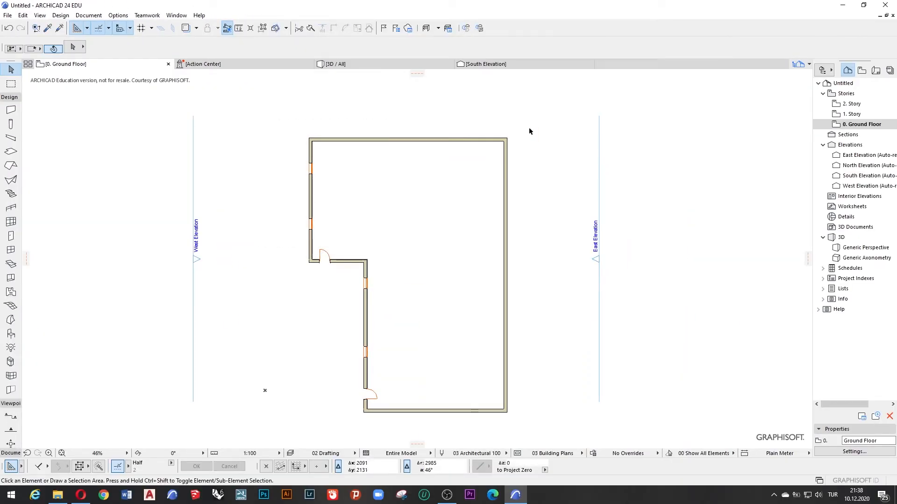
drag(528, 127, 421, 195)
key(Escape)
drag(248, 114, 391, 204)
drag(539, 120, 433, 181)
click(368, 159)
- Try direction-dependent rectangles on the upper west walls, the east side and the whole plan, clearing each selection
drag(274, 126, 373, 264)
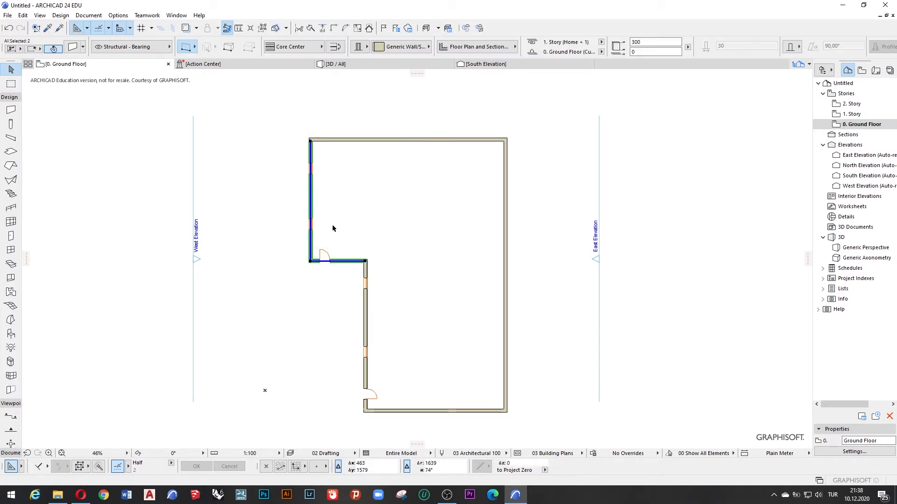
key(Escape)
drag(524, 107, 397, 324)
key(Escape)
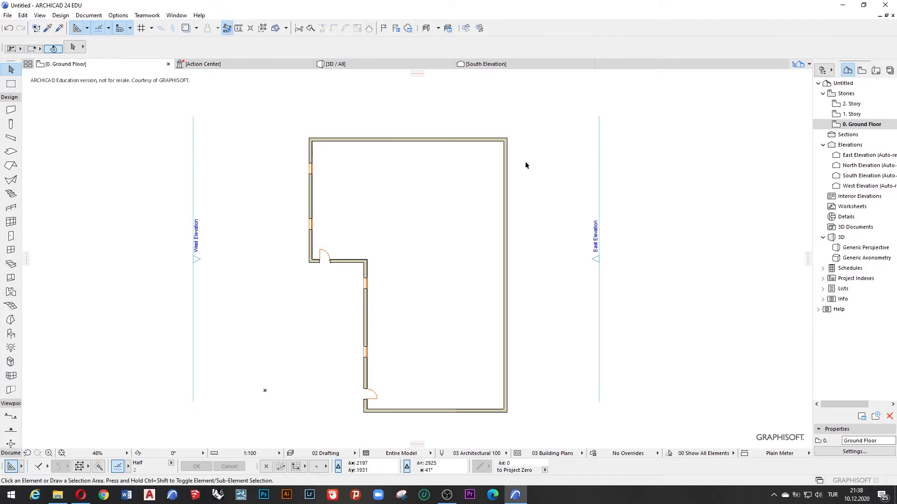
drag(234, 94, 534, 421)
key(Escape)
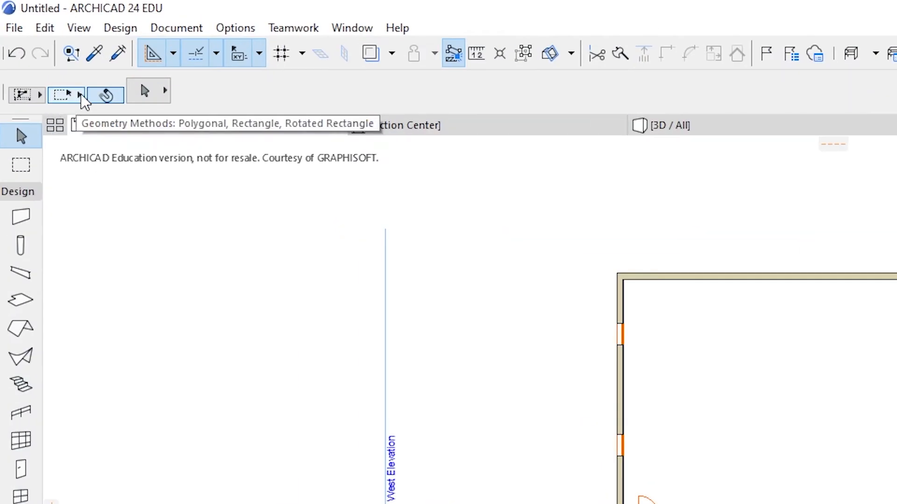
- Set the selection geometry to polygonal, outline the plan's upper west part with a selection polygon, and clear the selection
click(75, 89)
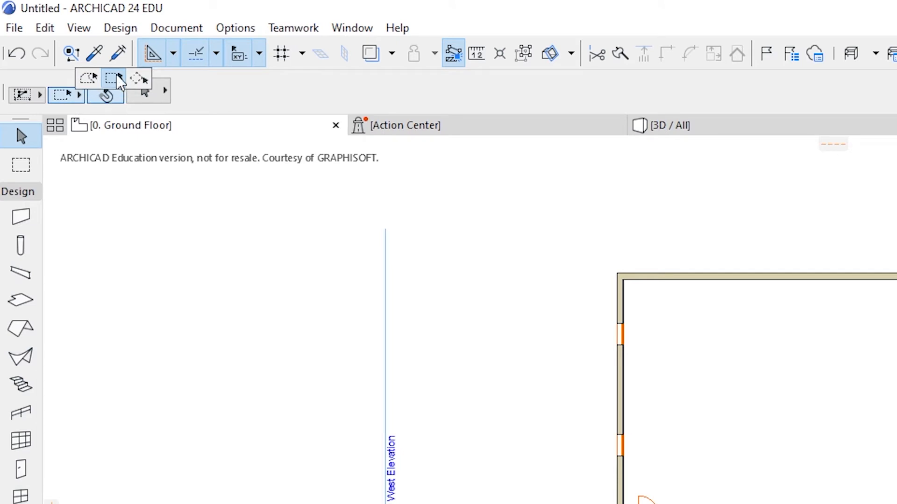
click(88, 78)
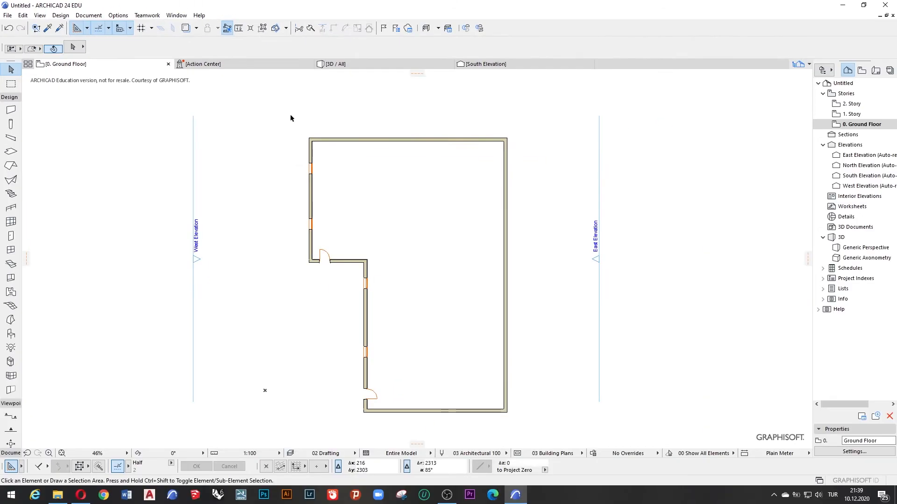
click(290, 115)
click(294, 346)
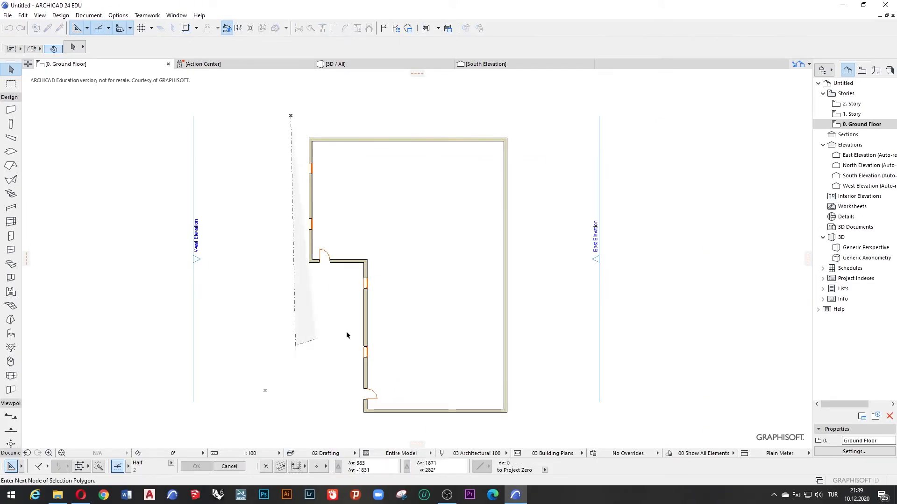
click(392, 325)
click(442, 229)
double_click(386, 122)
key(Escape)
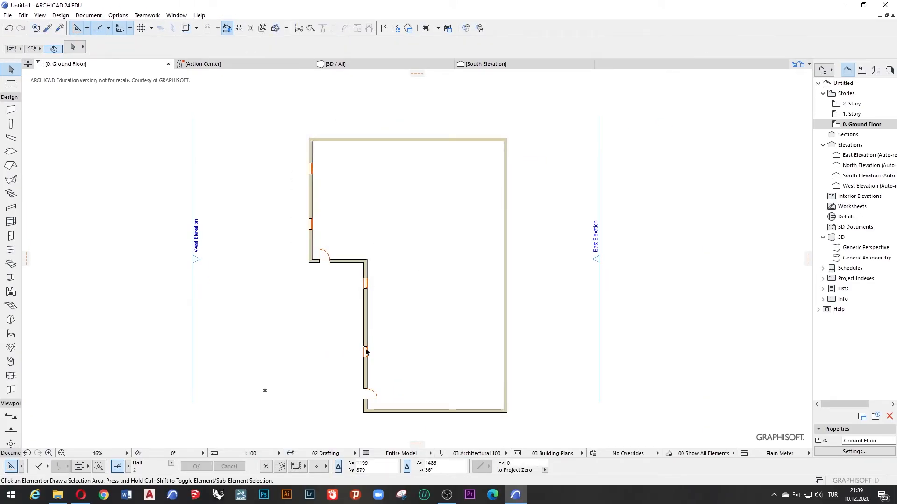
- Draw a selection polygon over the lower part of the plan, crossing the east wall, and clear the selection
click(307, 339)
click(388, 207)
click(588, 310)
click(509, 426)
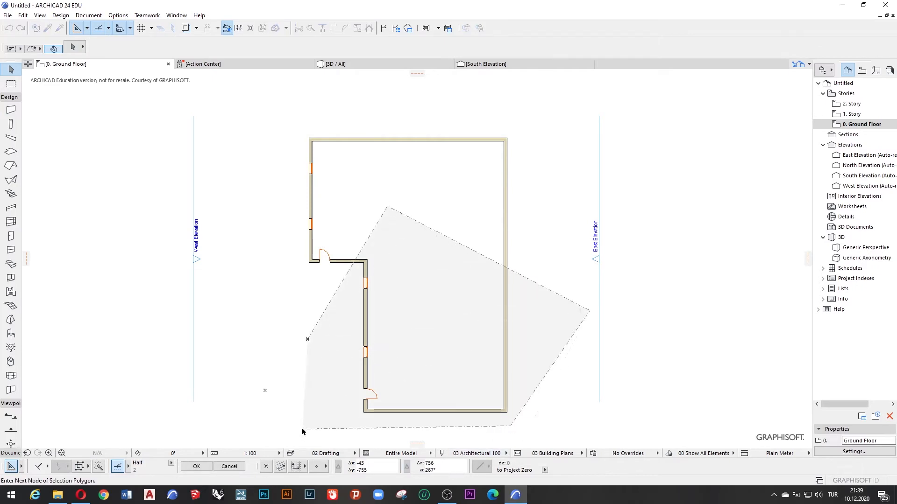
double_click(303, 429)
key(Escape)
- Select all the walls by drawing a selection polygon around the whole plan, and deselect them
click(287, 104)
click(293, 414)
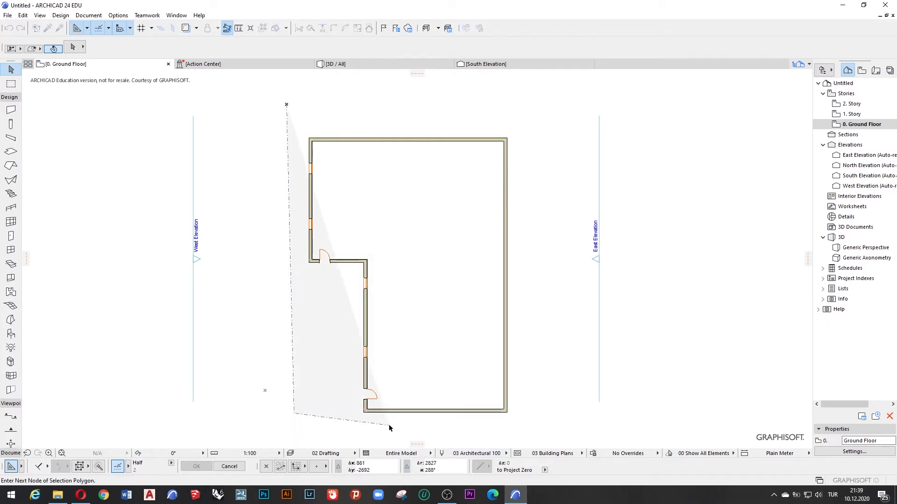
click(391, 429)
click(548, 425)
double_click(521, 152)
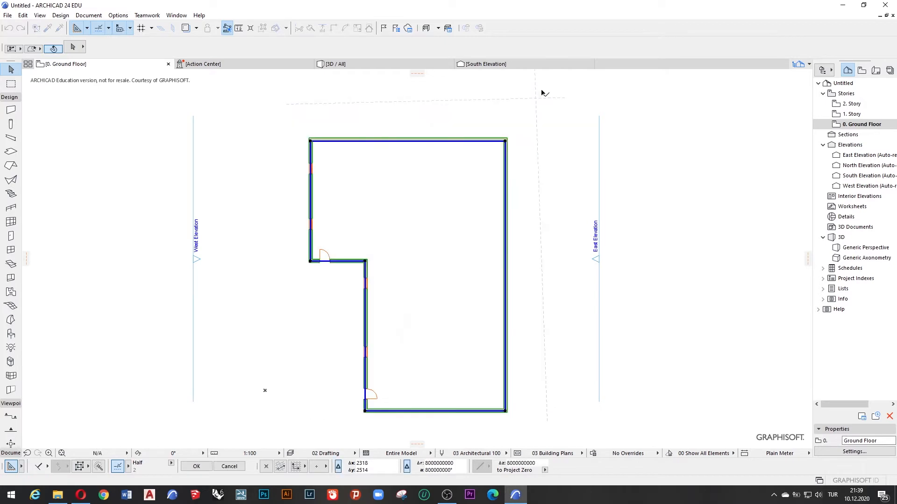
click(254, 152)
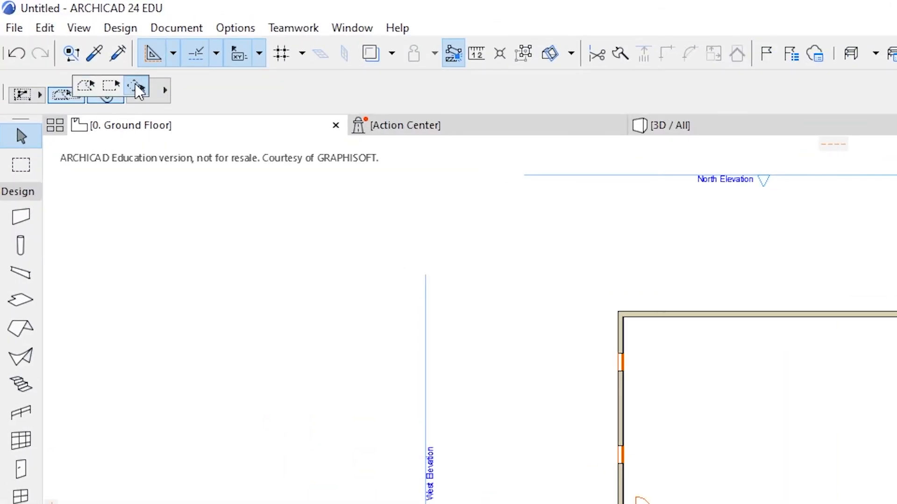
- Set the selection geometry to rotated rectangle and try one starting above the north wall
click(135, 87)
click(548, 253)
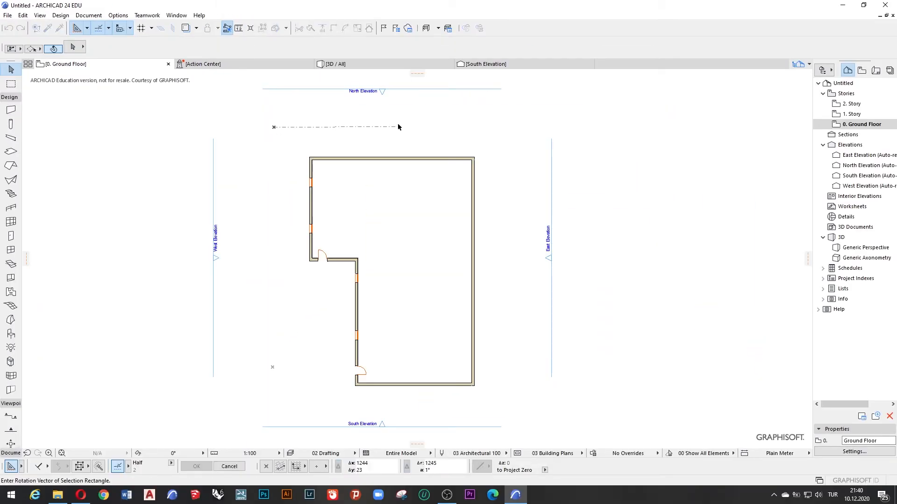
click(344, 130)
click(339, 283)
key(Escape)
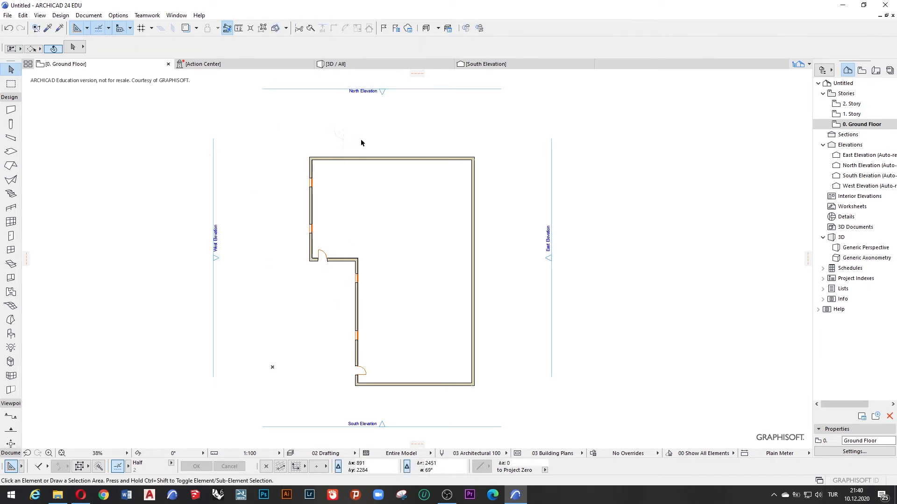
- Select the east wall with a rotated rectangle, clear it, and select the north wall with another rotated rectangle
click(419, 141)
click(502, 139)
click(505, 408)
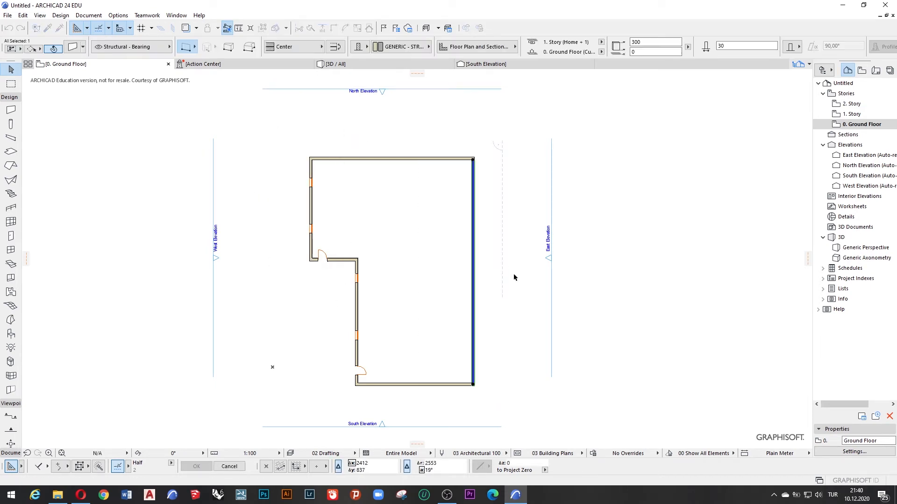
key(Escape)
click(491, 134)
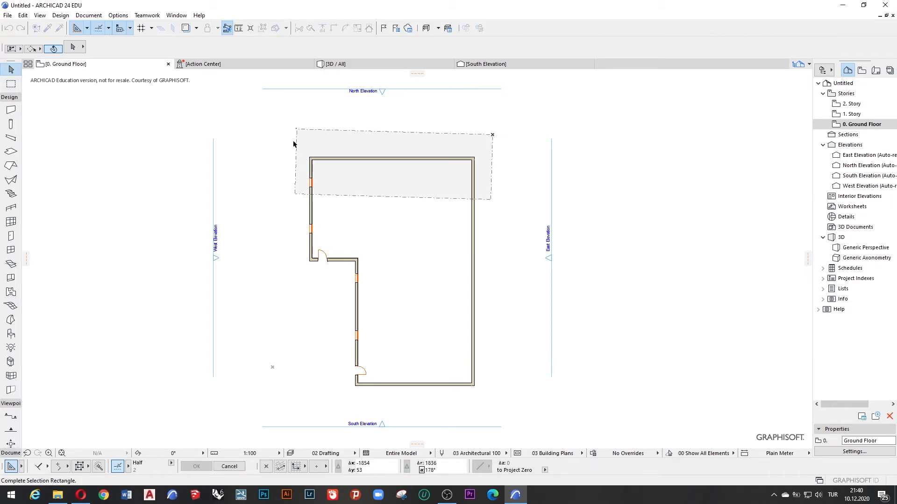
click(295, 135)
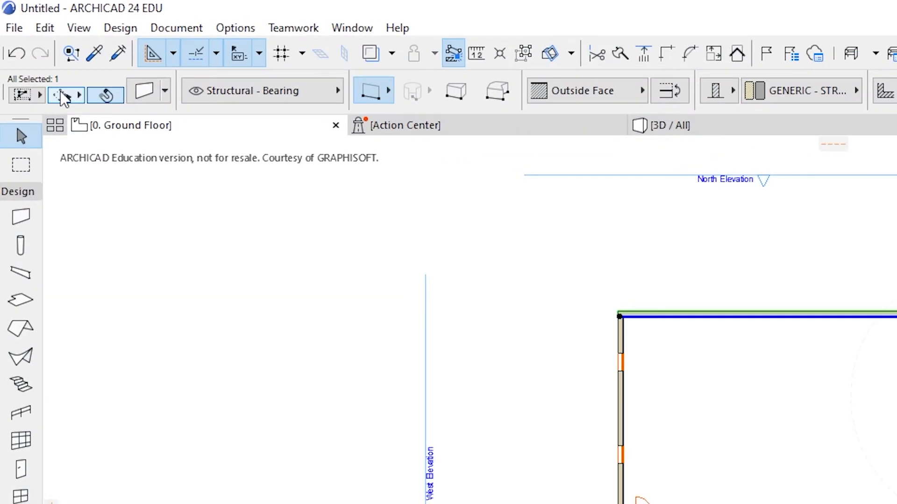
- Return the selection geometry to rectangle, and switch to sub-element selection and back to whole-element selection
click(79, 94)
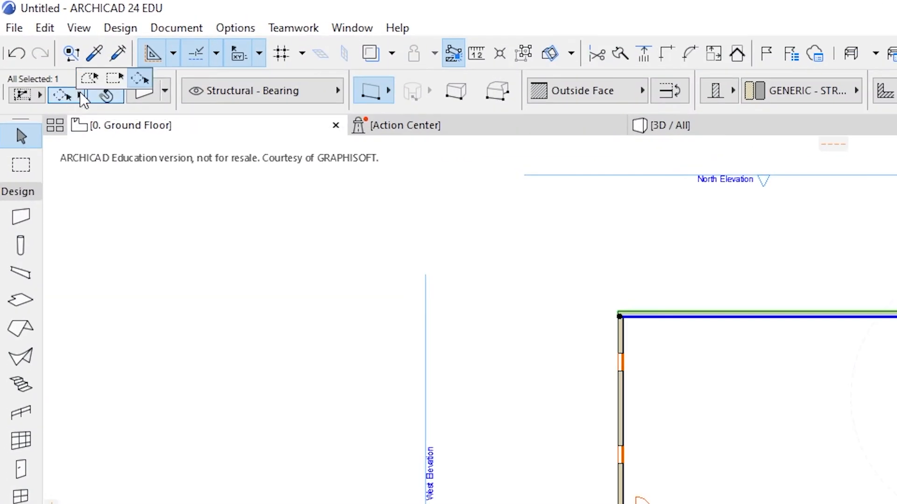
click(116, 81)
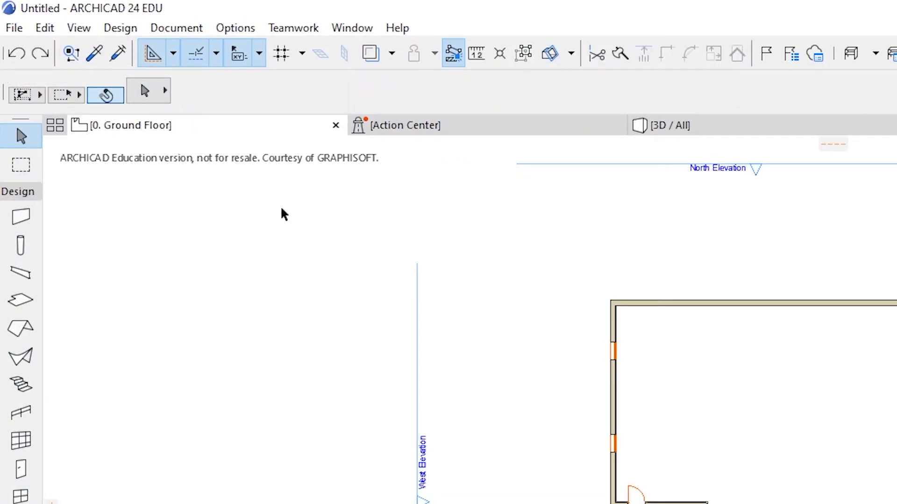
click(170, 93)
click(205, 78)
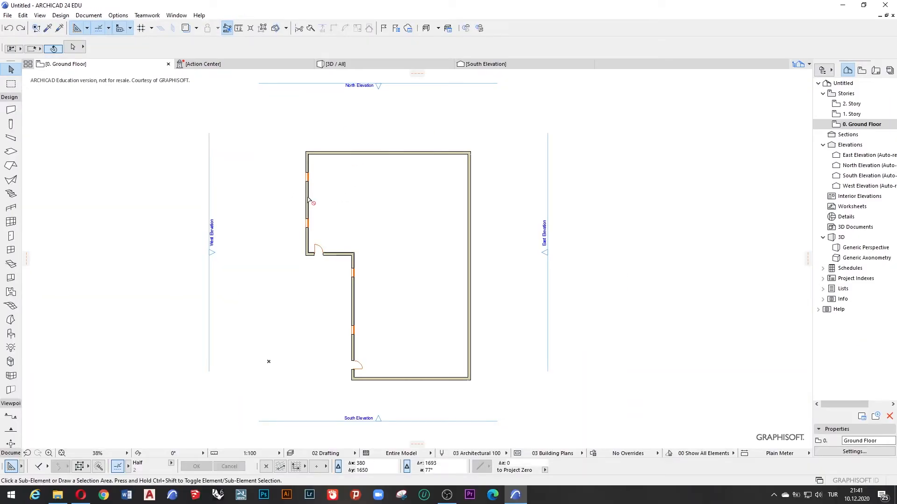
scroll(327, 227, up, 3)
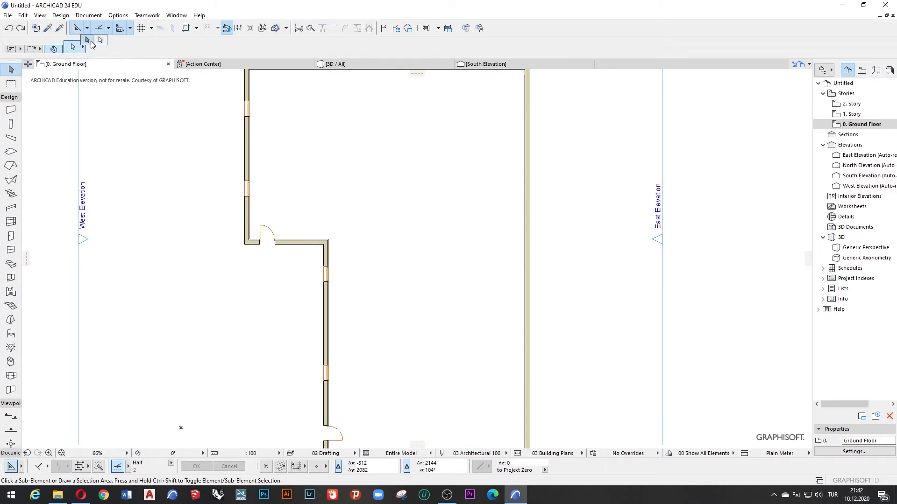
click(90, 41)
- Try selection rectangles in both directions over the stepped walls near the upper door, deselecting after each
drag(222, 192, 356, 276)
click(374, 314)
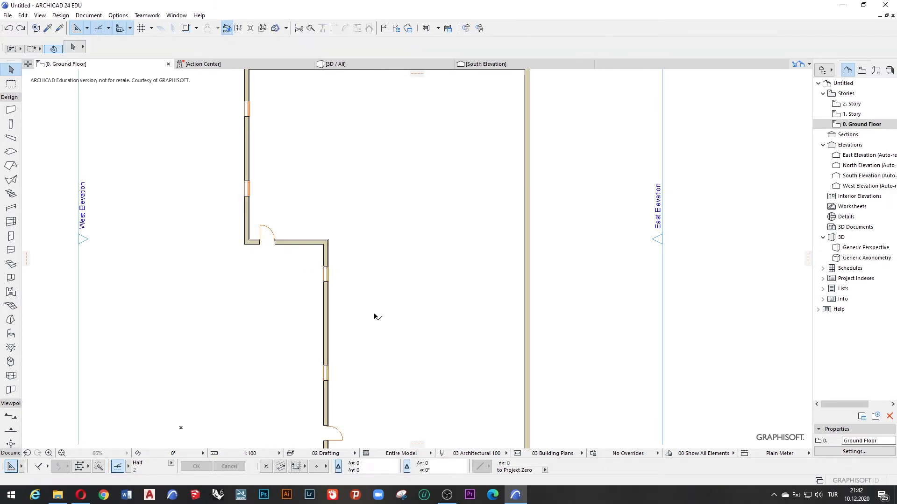
drag(374, 314, 221, 199)
click(283, 253)
- Select the wall piece below the window by its surface using Quick Selection
scroll(283, 253, down, 2)
scroll(162, 150, up, 10)
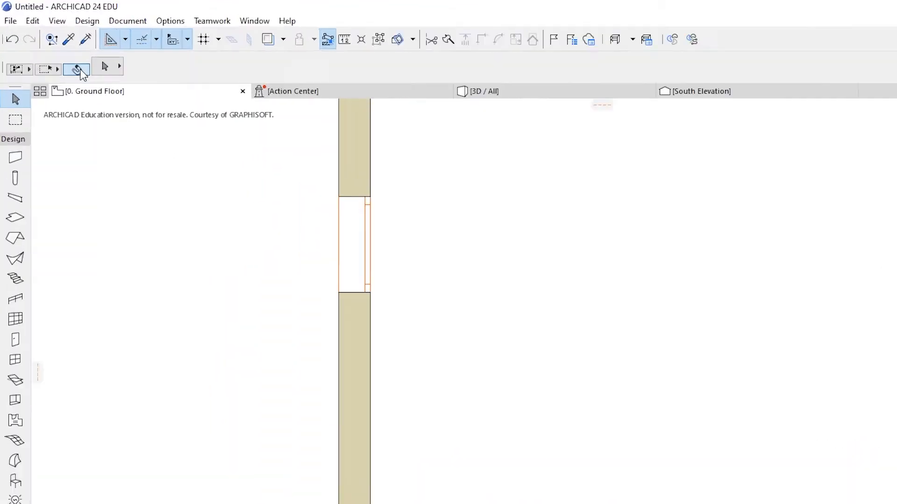
scroll(366, 345, up, 5)
click(386, 357)
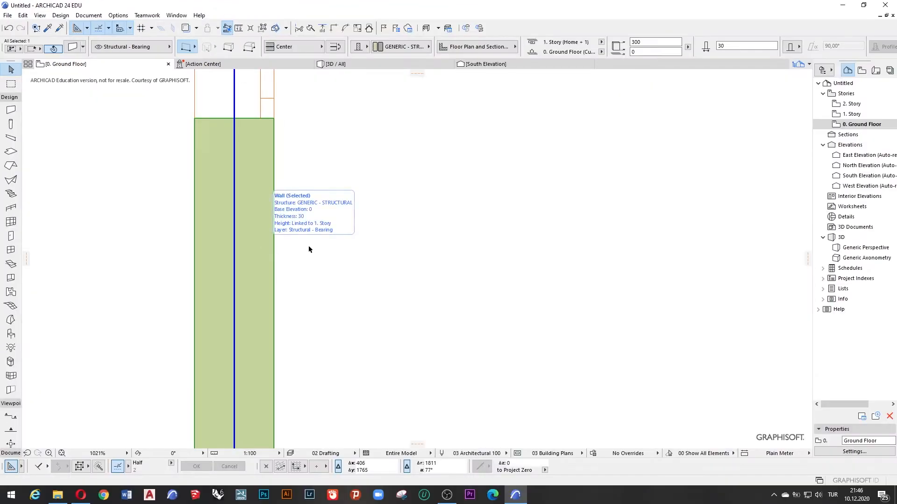
- Deselect the wall piece, turn Quick Selection off and on again, and test a surface pick inside the window opening
scroll(212, 284, up, 3)
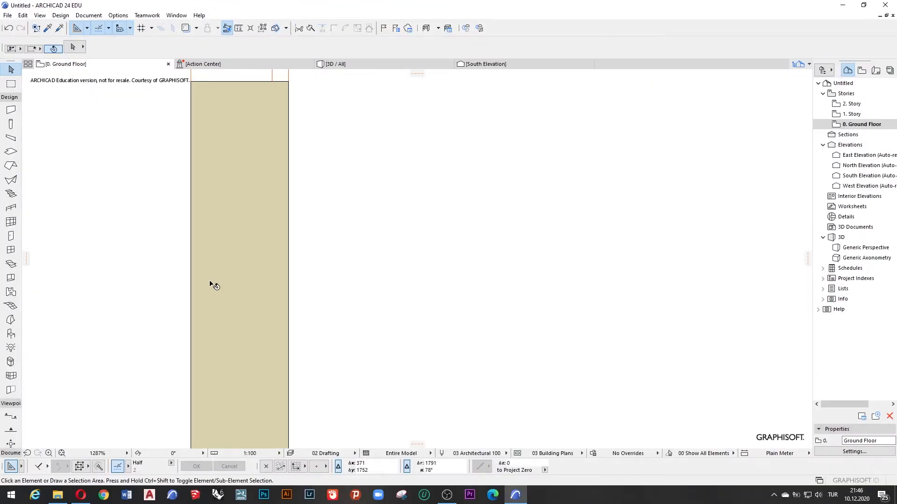
click(405, 281)
scroll(326, 338, down, 4)
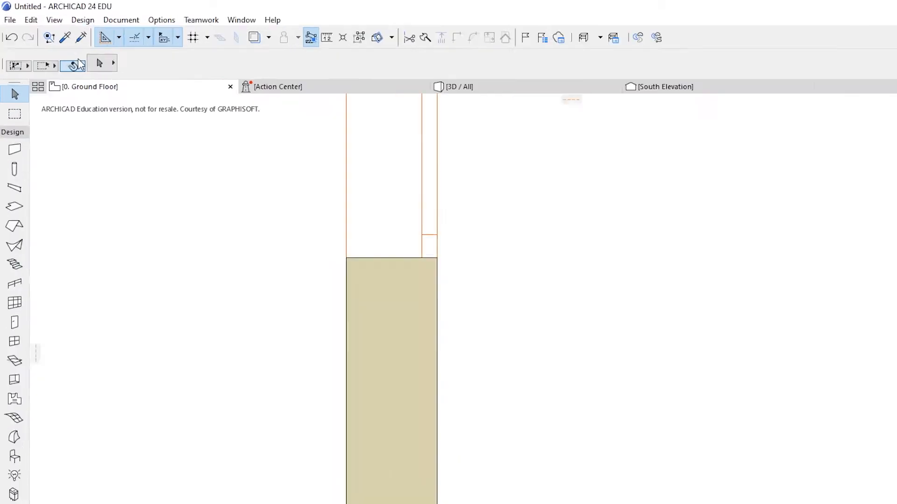
scroll(444, 338, up, 5)
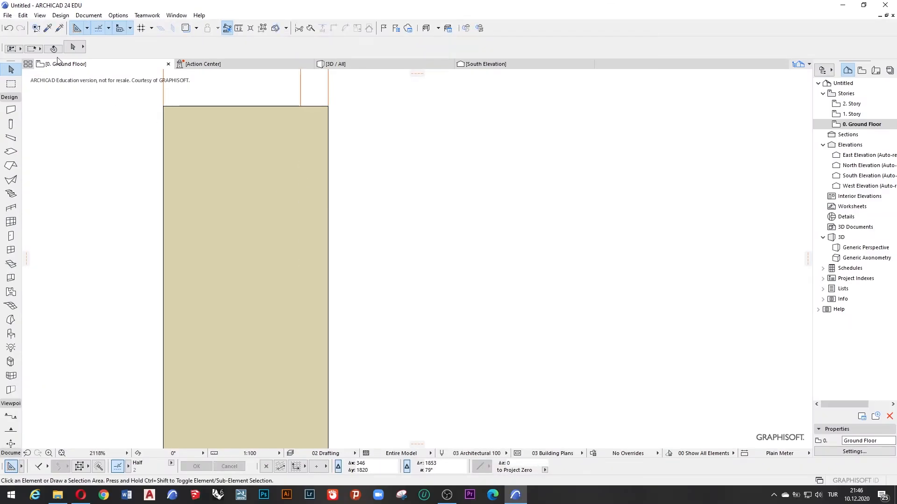
scroll(327, 261, down, 4)
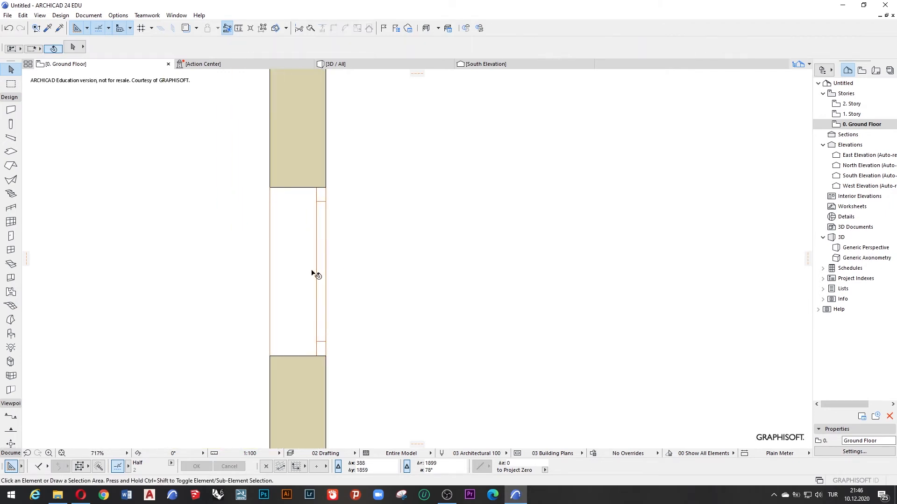
click(281, 238)
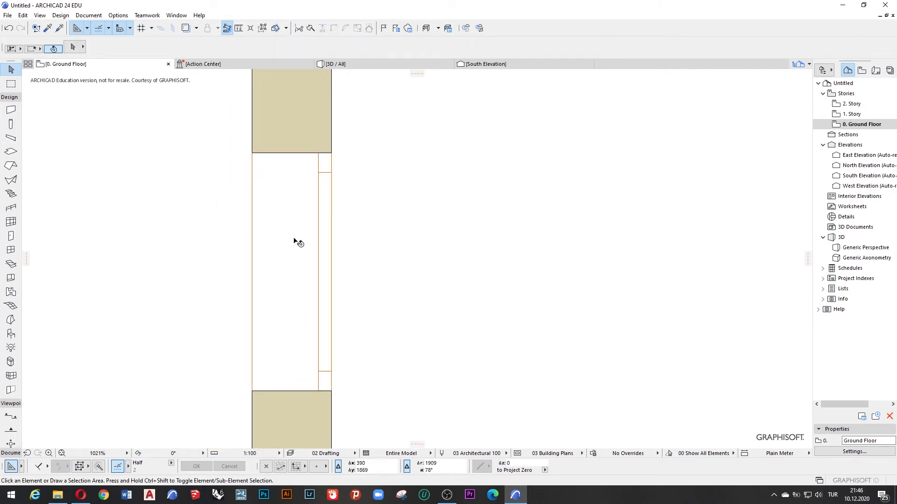
click(171, 195)
- Toggle Quick Selection and test repeated picks in and around the window opening
click(54, 49)
click(304, 239)
click(299, 239)
click(301, 238)
click(305, 221)
click(309, 308)
click(266, 249)
click(259, 186)
click(226, 251)
click(280, 267)
click(350, 252)
- View the building in the 3D window and return to the ground floor plan
scroll(269, 250, down, 6)
scroll(243, 251, down, 3)
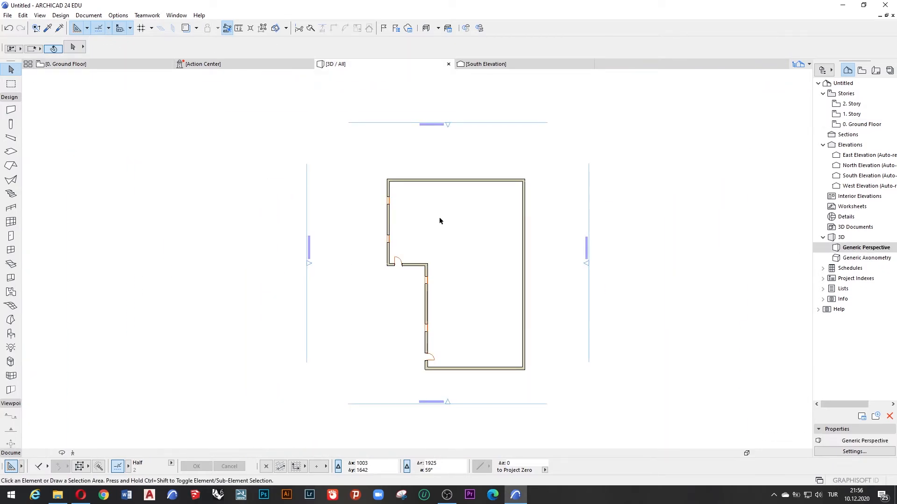
scroll(462, 230, down, 2)
scroll(462, 230, up, 1)
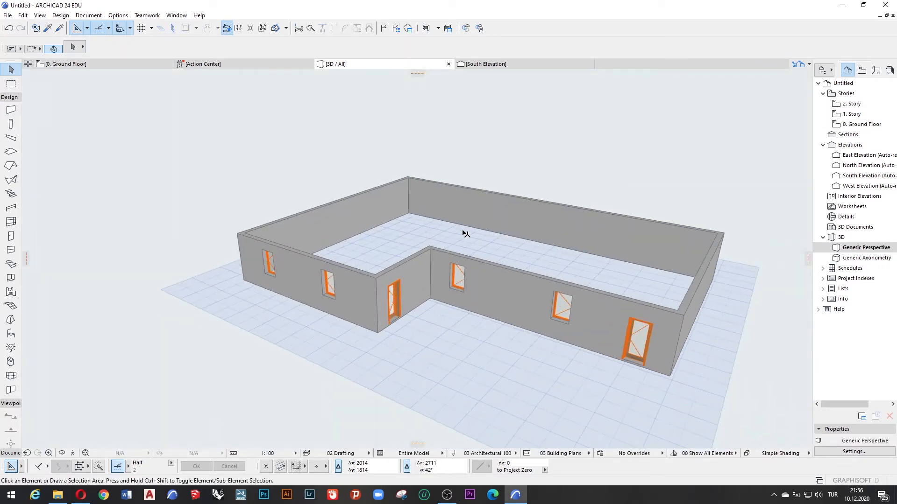
key(F2)
scroll(468, 229, down, 1)
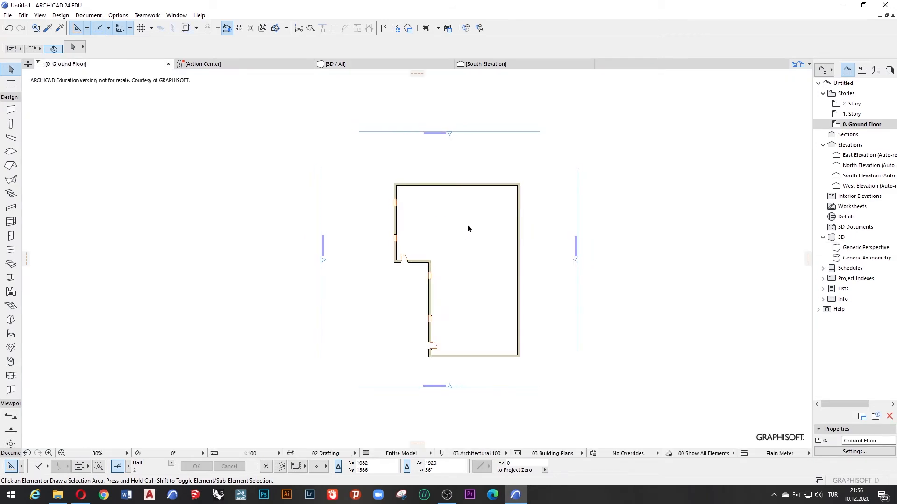
scroll(469, 228, up, 2)
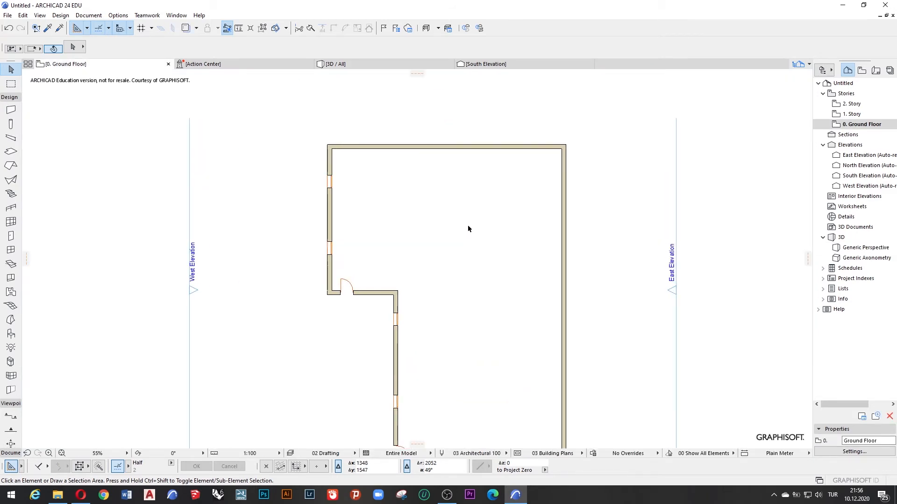
- Display the 3D Visualization toolbar and dock it at the end of the Standard toolbar row
click(279, 189)
click(240, 132)
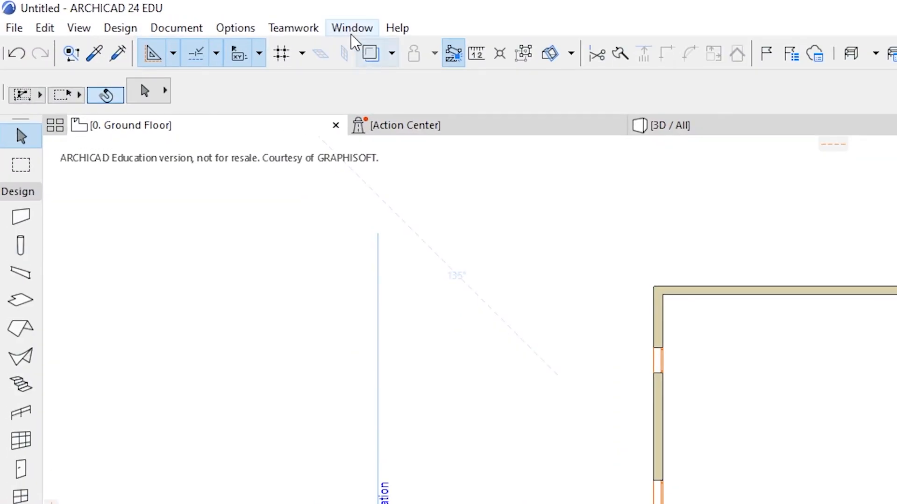
click(353, 29)
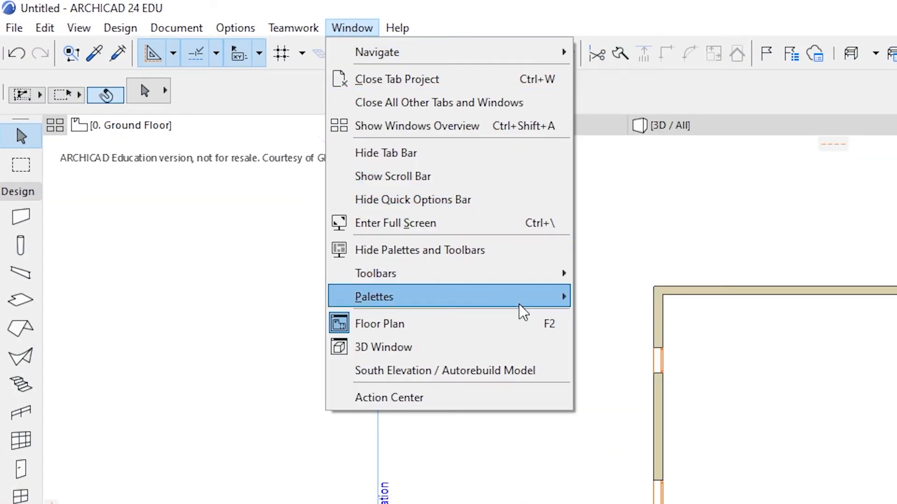
mouse_move(532, 276)
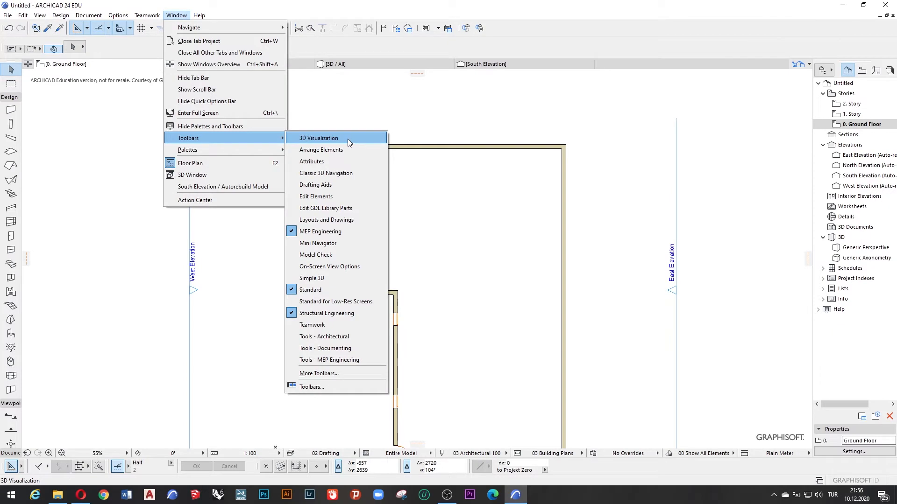
click(348, 139)
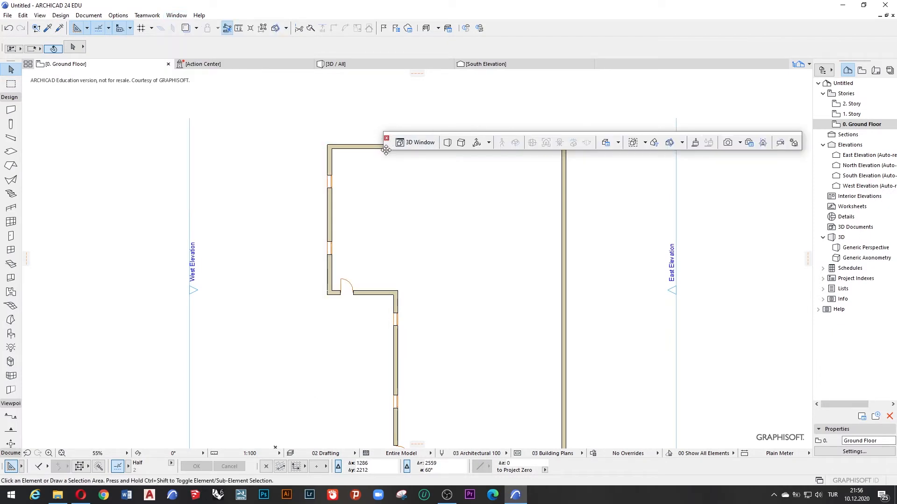
drag(385, 149, 499, 39)
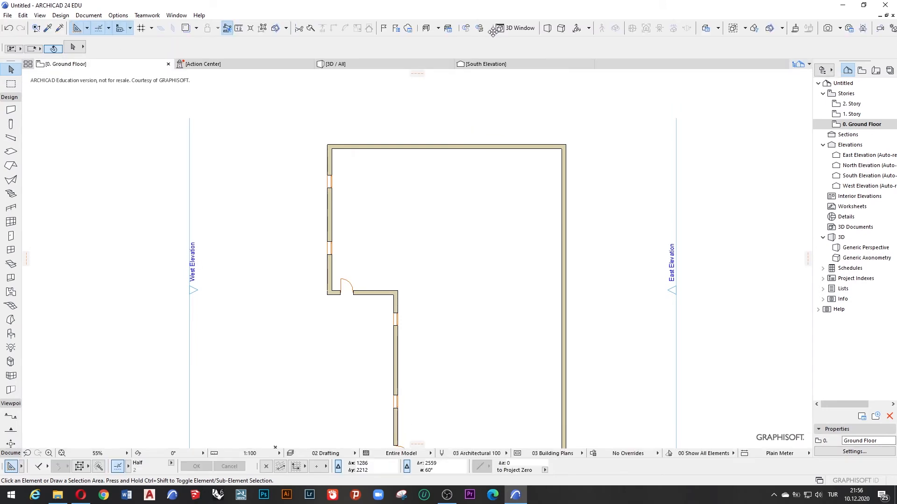
drag(492, 32, 489, 32)
scroll(368, 111, down, 2)
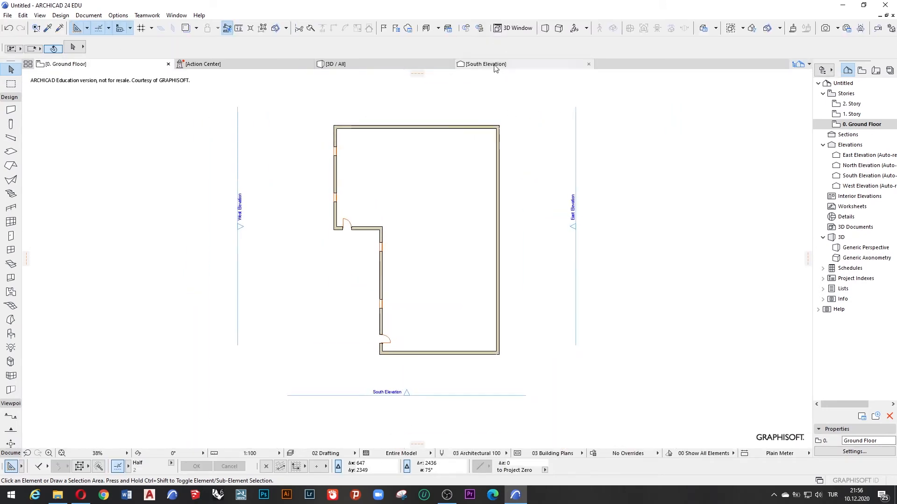
- Switch between the 3D window, Ground Floor plan, Generic Perspective and Generic Axonometry, ending in Generic Perspective
click(516, 29)
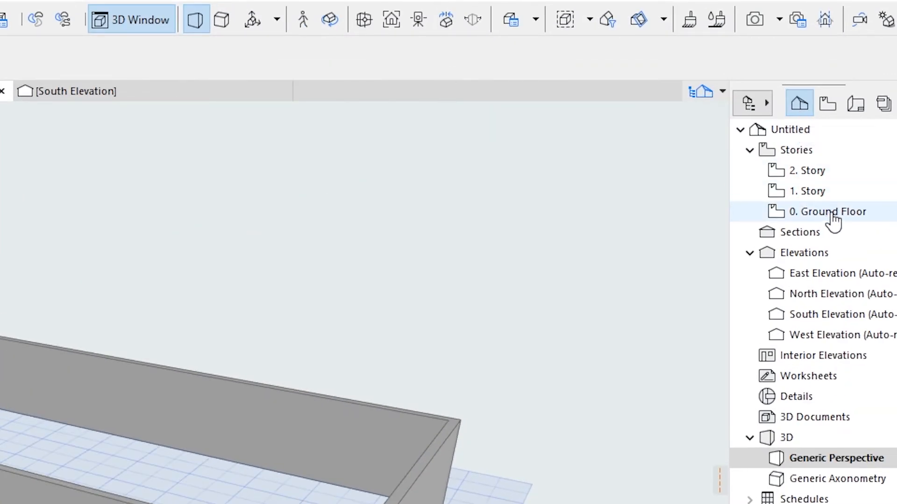
click(832, 216)
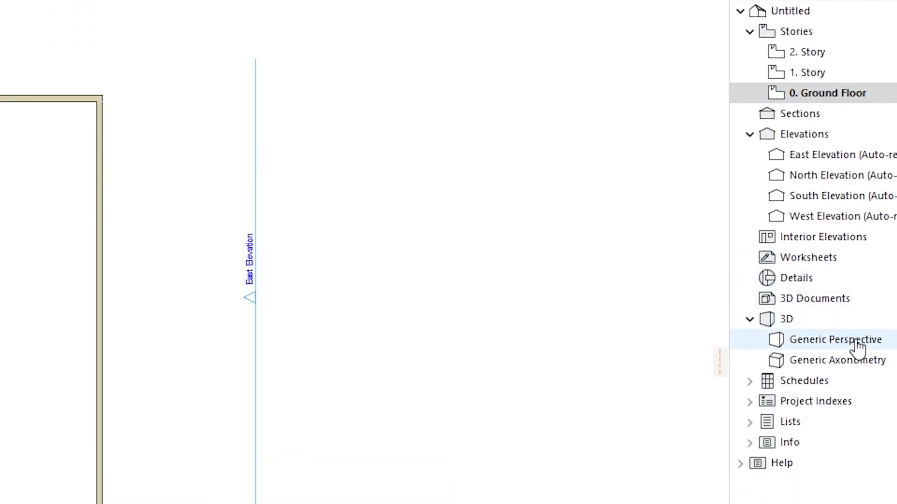
click(852, 341)
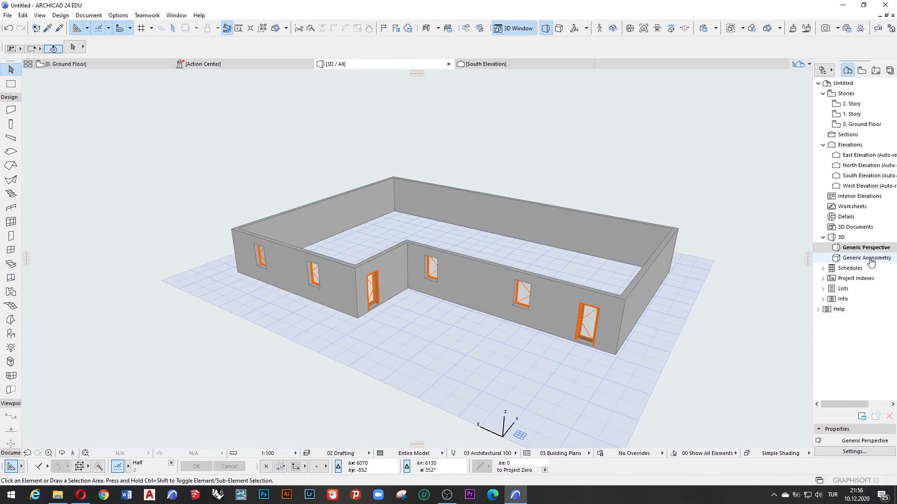
double_click(847, 354)
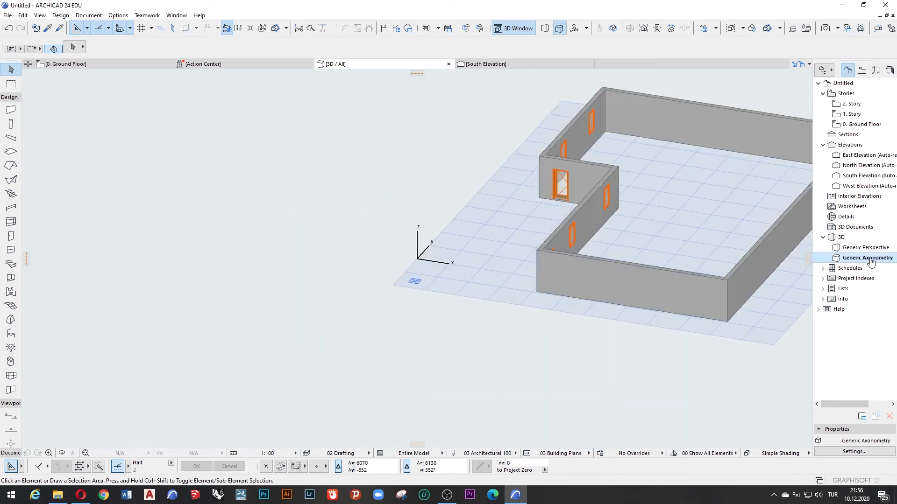
click(865, 250)
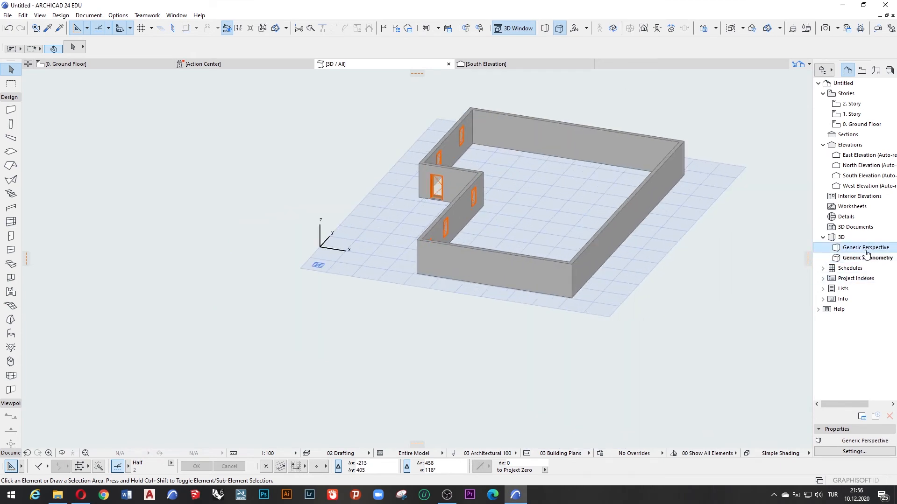
double_click(867, 251)
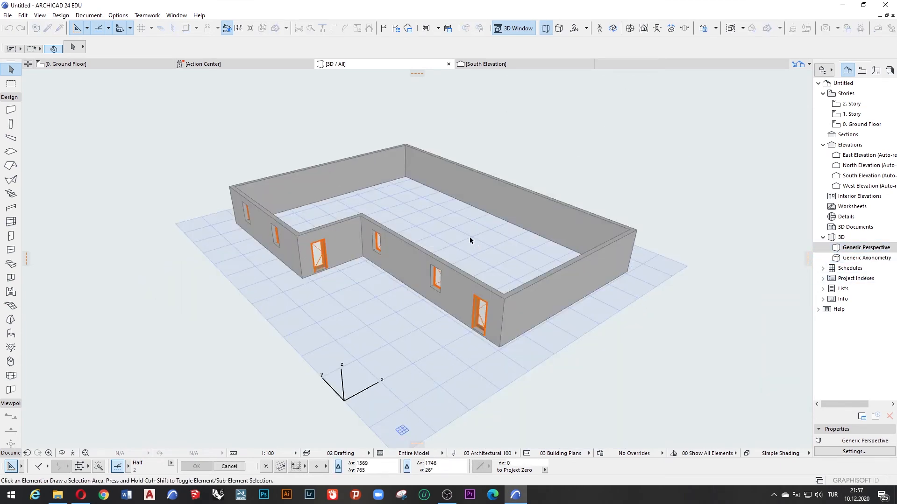
- Select the window nearest the door on the long stepped wall in the perspective view
scroll(467, 237, down, 4)
scroll(443, 229, up, 3)
scroll(430, 229, down, 1)
scroll(430, 229, up, 1)
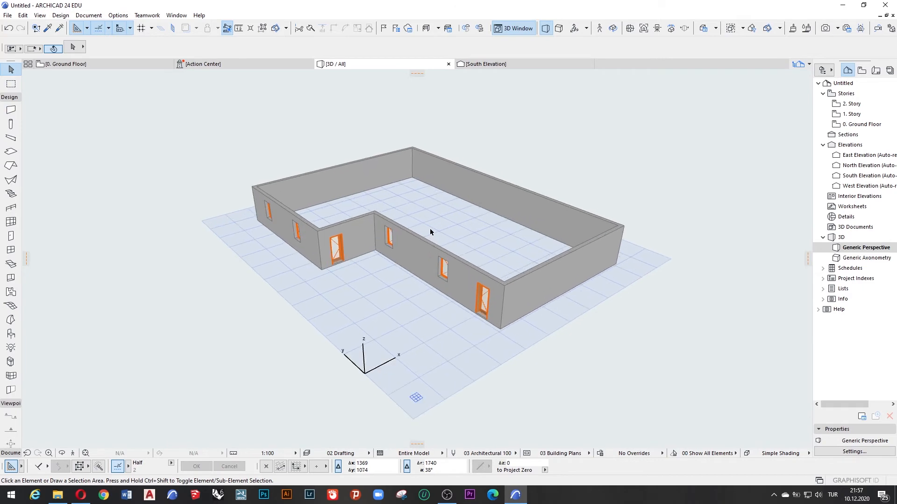
shift+middle_drag(430, 232, 421, 203)
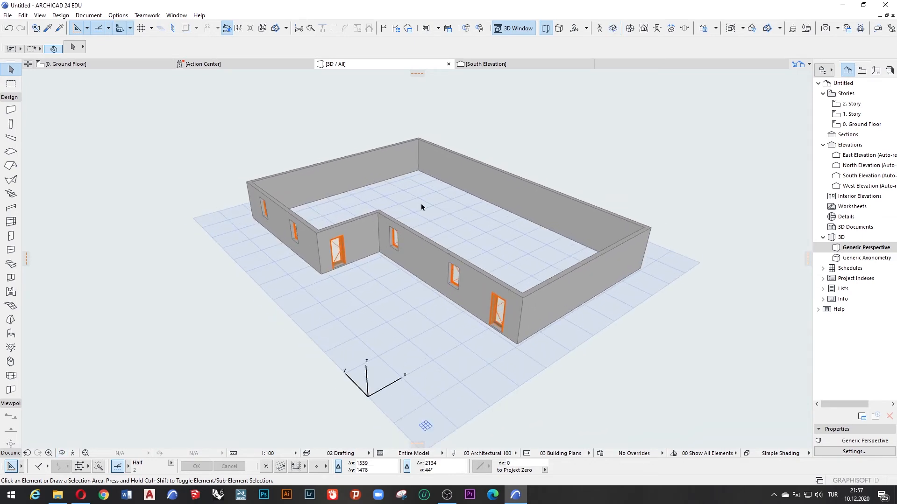
scroll(421, 206, up, 2)
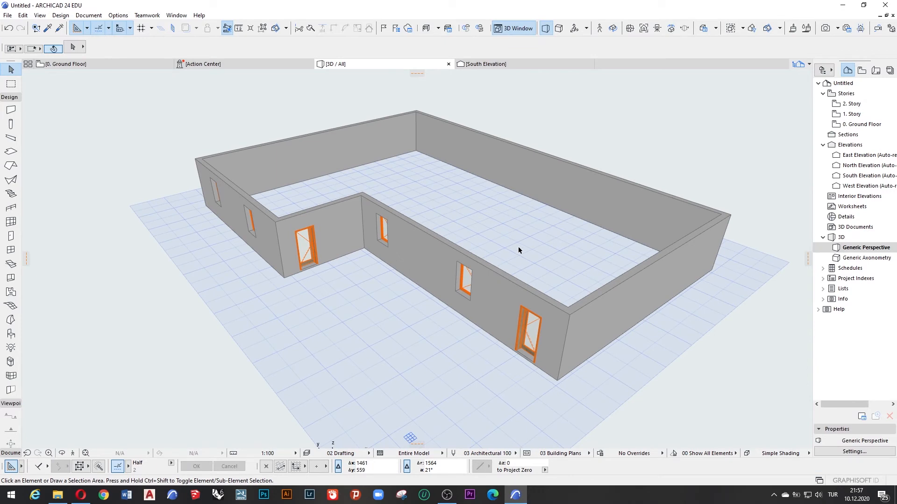
shift+middle_drag(517, 247, 498, 245)
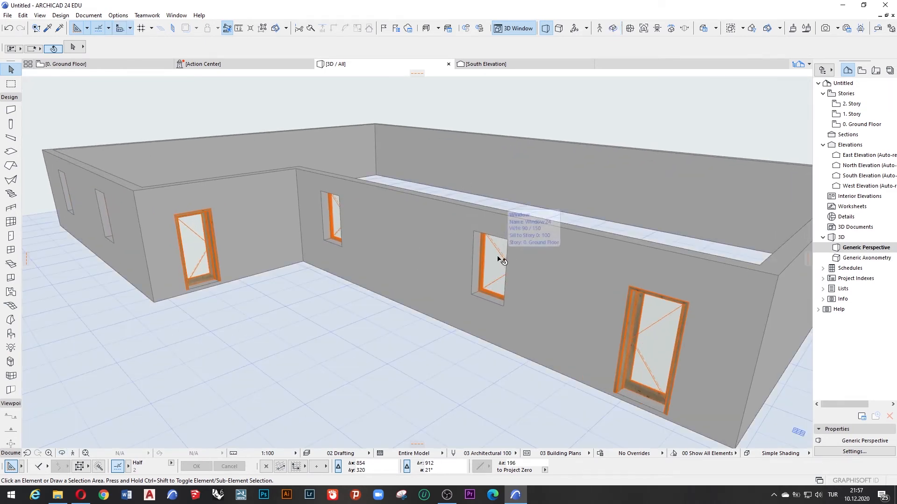
click(498, 267)
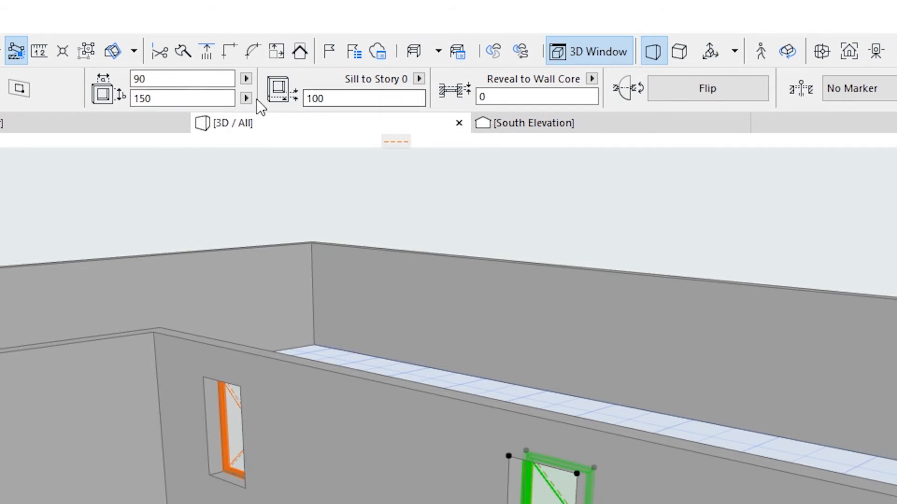
- Try widths of 150 and 300 for the selected window with its centre anchor, ending at a width of 100
click(171, 77)
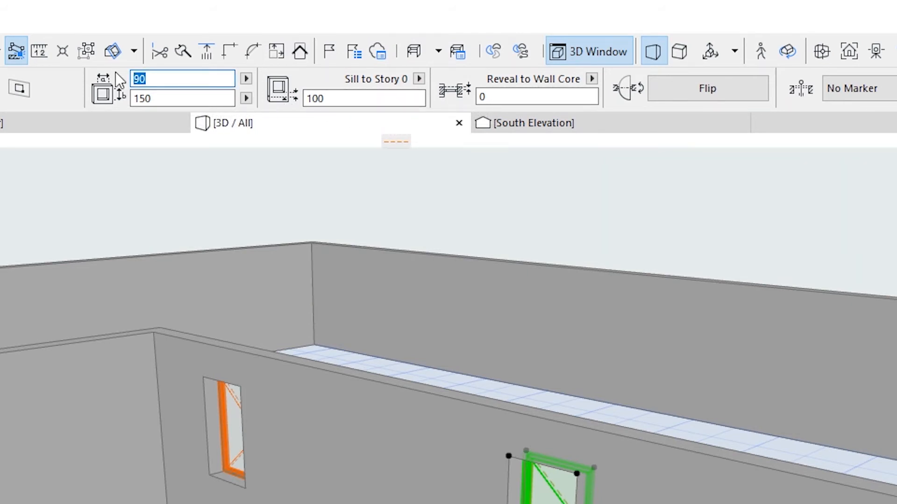
text(150)
key(Return)
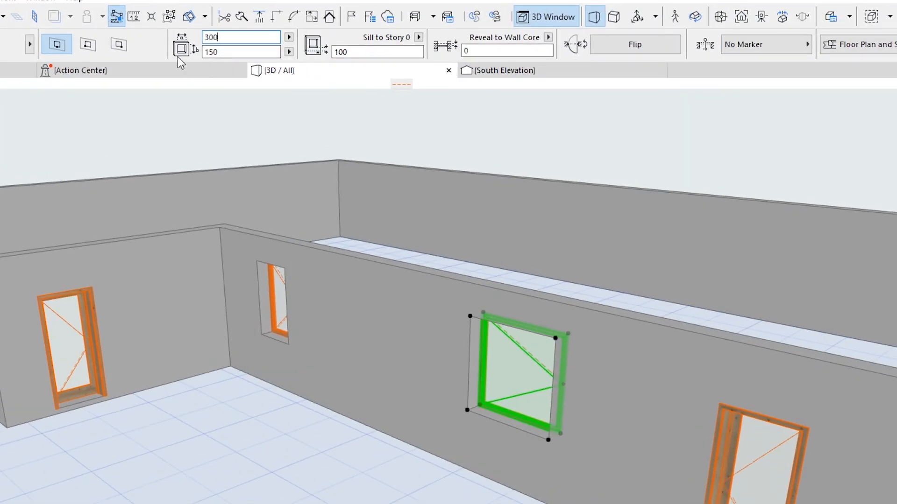
key(Return)
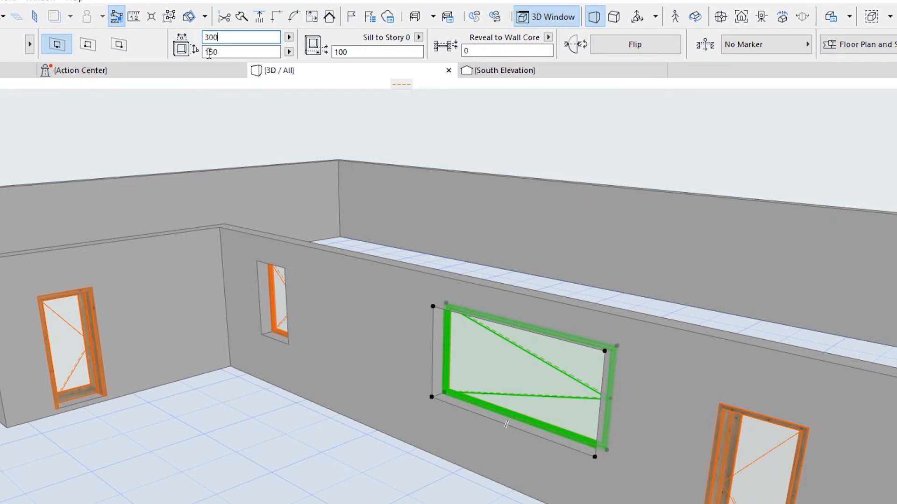
key(Return)
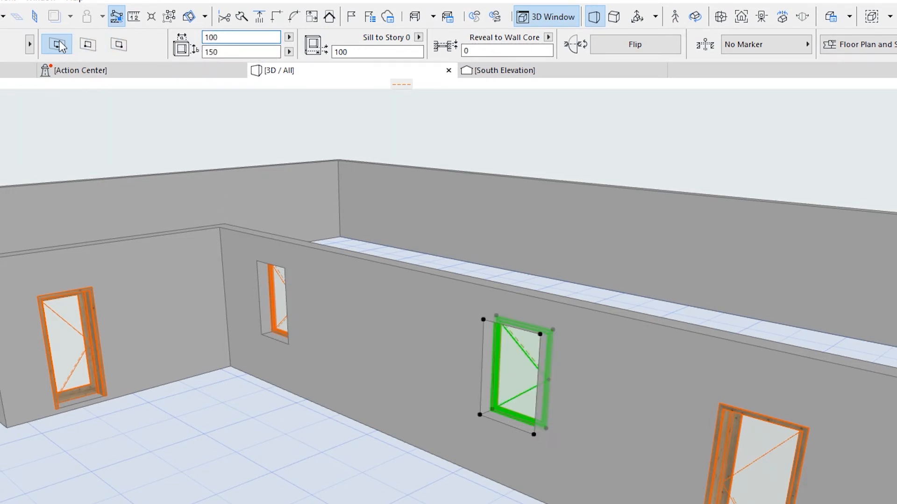
- Anchor the window at its side nearer the adjacent door, try a width of 300, and set the width back to 100
click(87, 44)
double_click(246, 40)
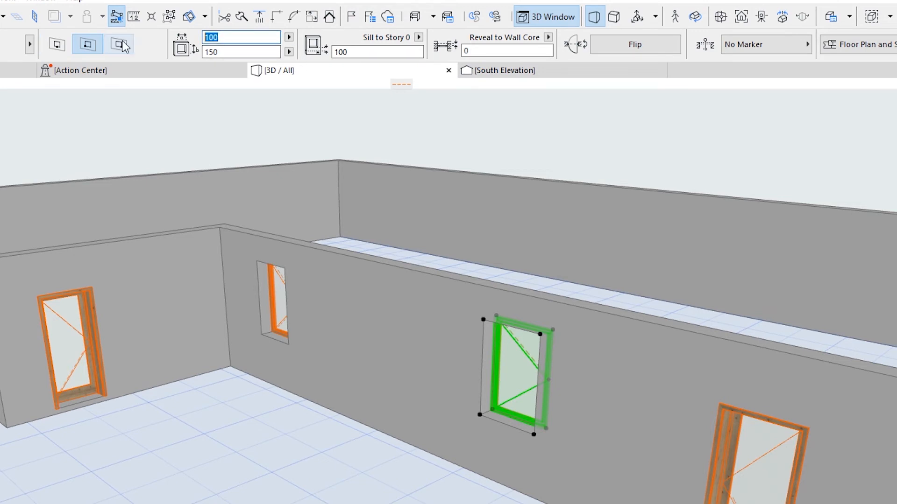
text(300)
key(Return)
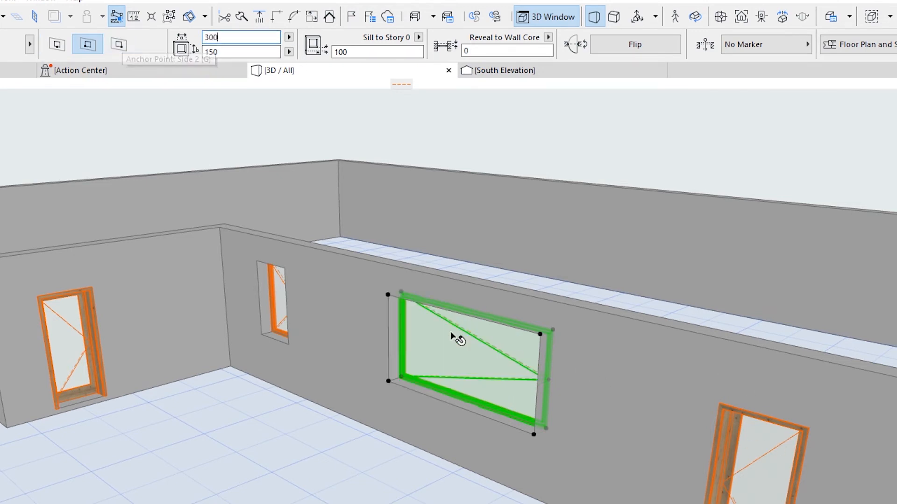
text(100)
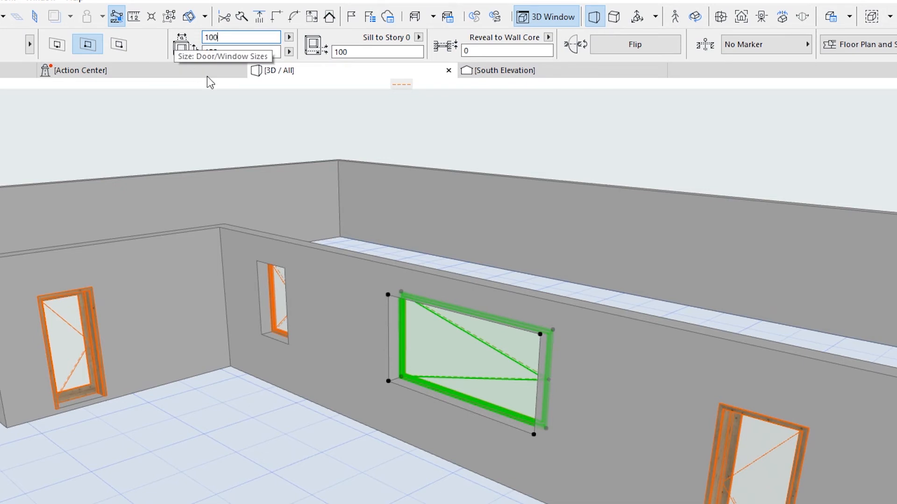
key(Return)
- Anchor the window at its side farther from the adjacent door, try a width of 300, restore the previous width, and deselect it
click(117, 47)
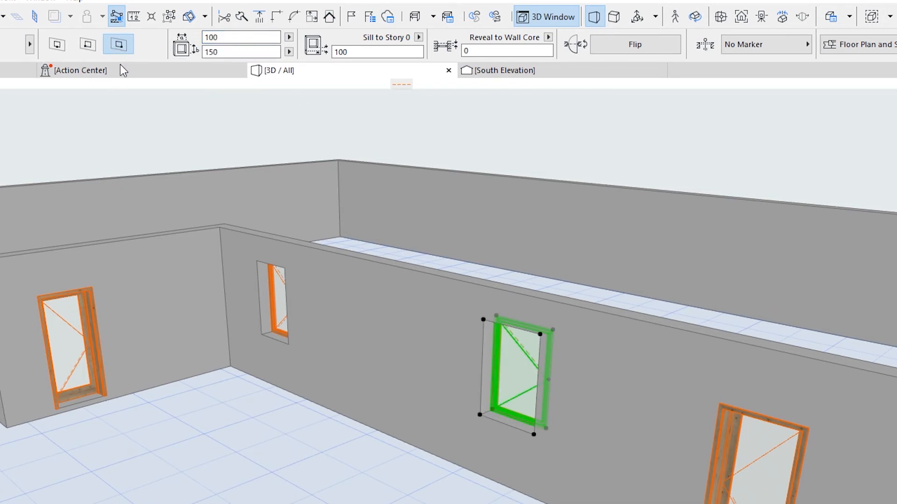
text(3)
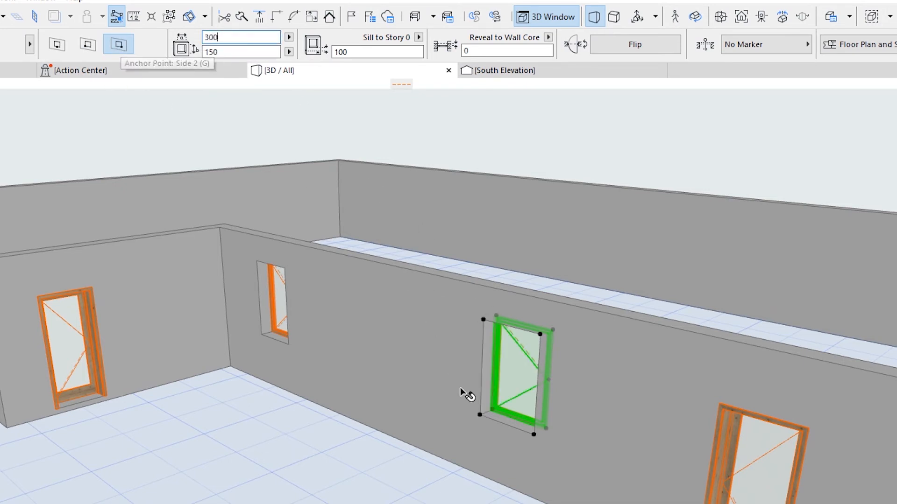
key(Return)
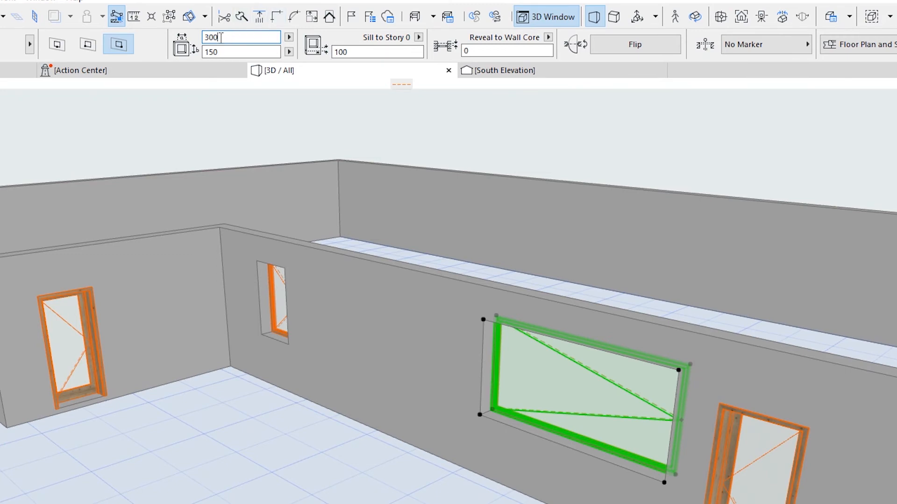
text(0)
key(Return)
key(Escape)
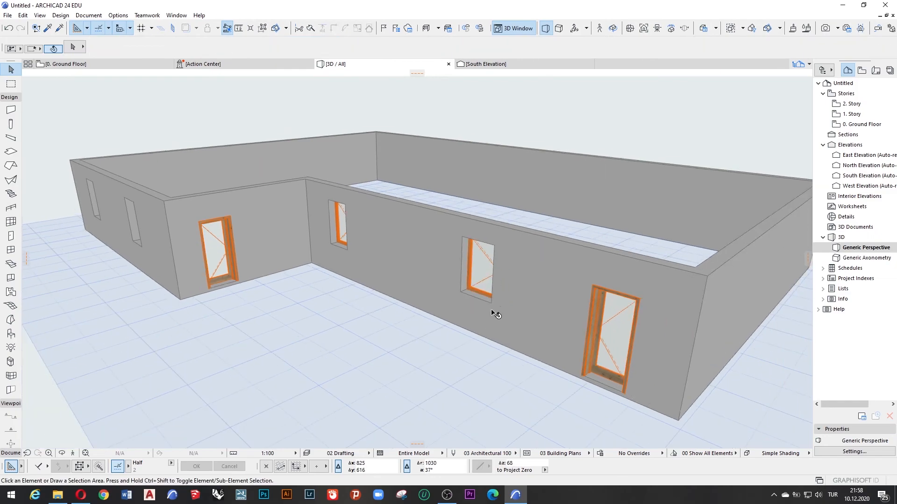
- Try a width of 150 and a different anchor point for the door on the long stepped wall, and undo the change
click(637, 337)
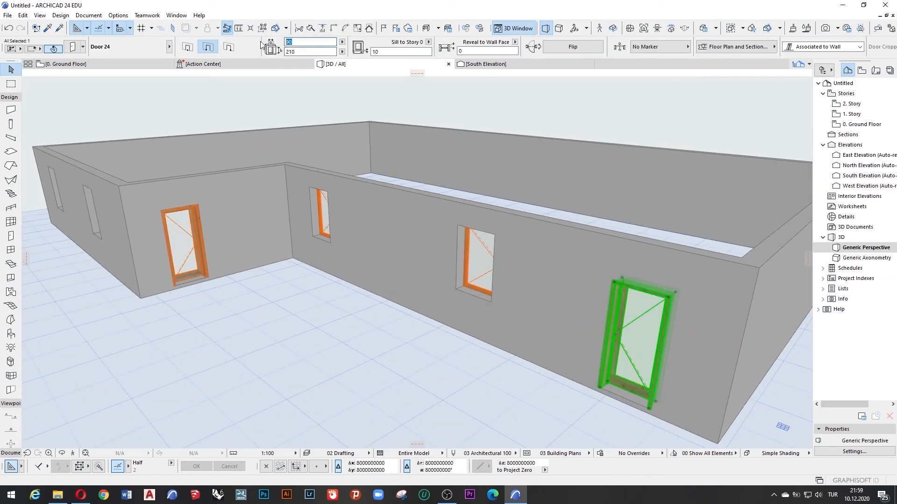
key(Return)
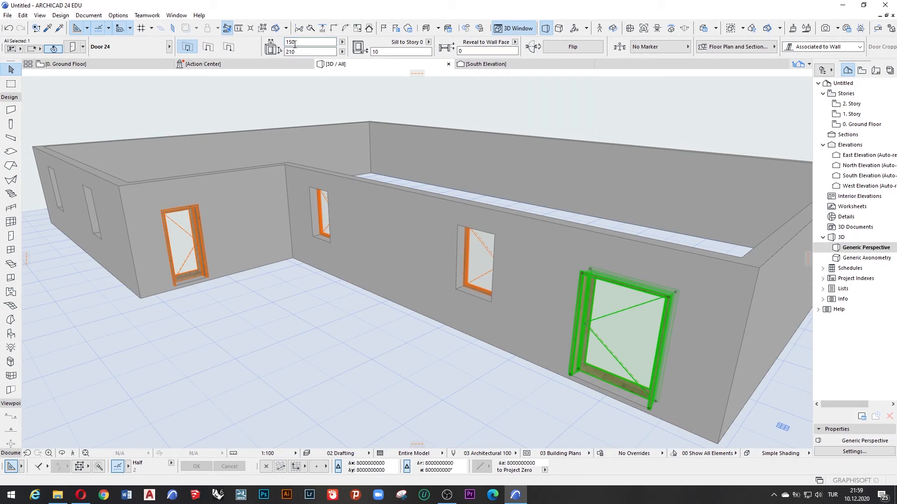
key(ctrl+z)
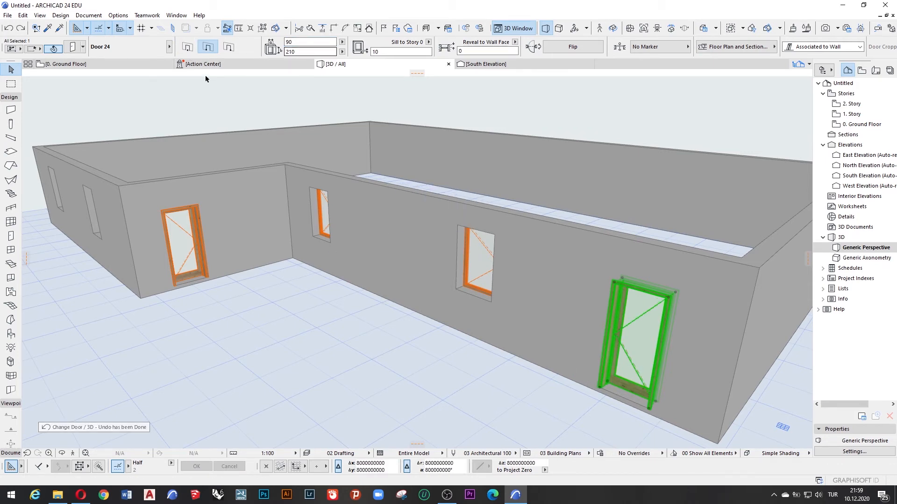
click(395, 371)
scroll(350, 355, down, 2)
scroll(336, 343, up, 1)
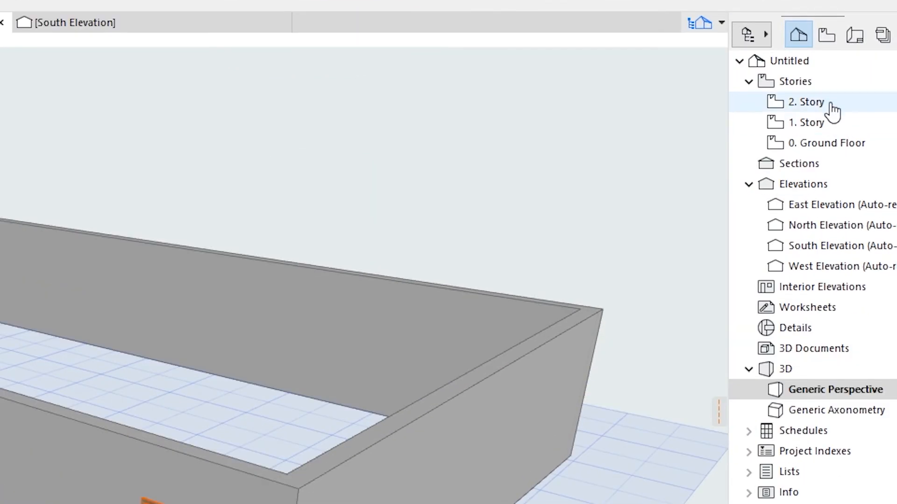
- Open the Ground Floor plan and select the window nearest the inner corner of the stepped wall
double_click(855, 143)
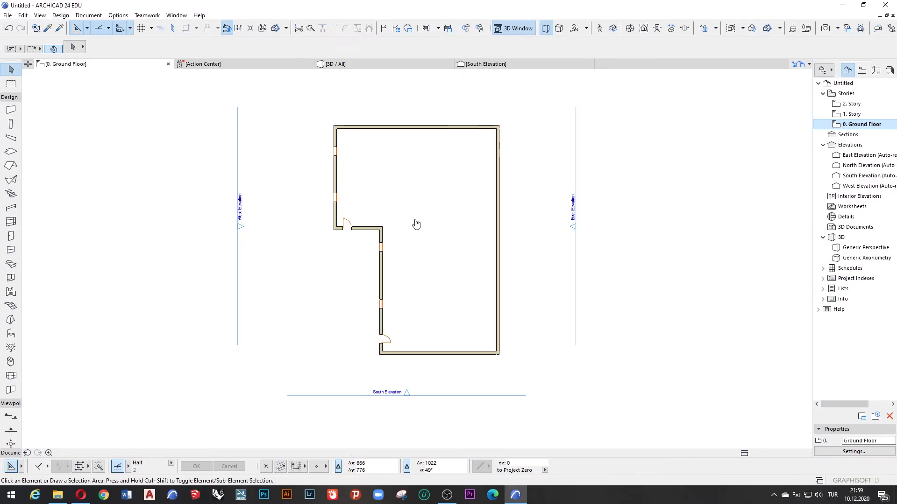
scroll(416, 225, up, 8)
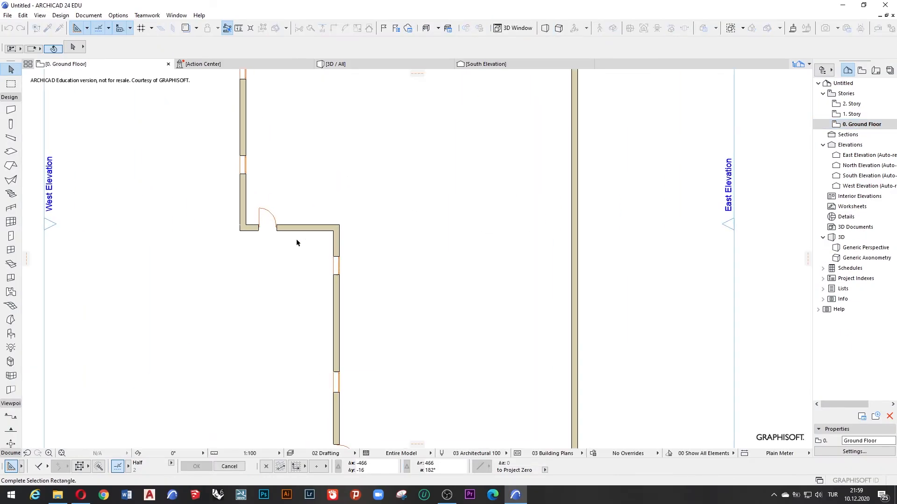
scroll(421, 308, up, 1)
click(426, 306)
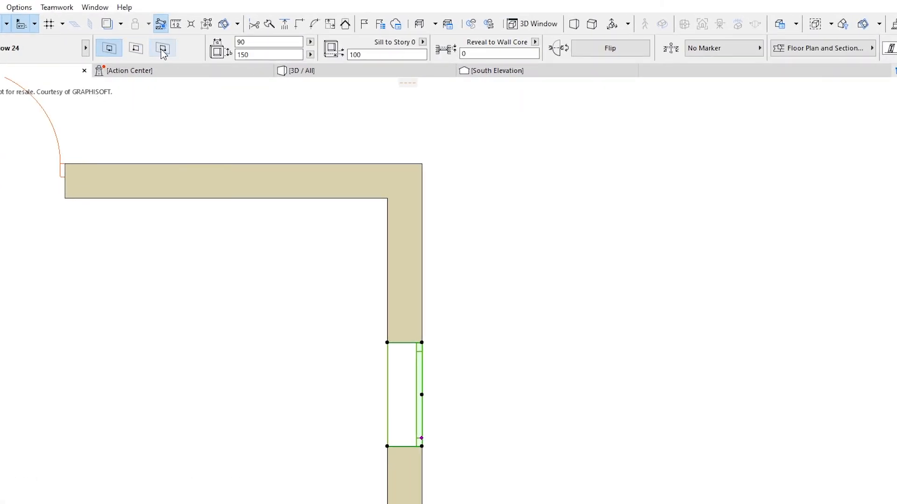
- Try a side anchor with a width of 200 for the selected window, undo the width change, and deselect the window
click(135, 48)
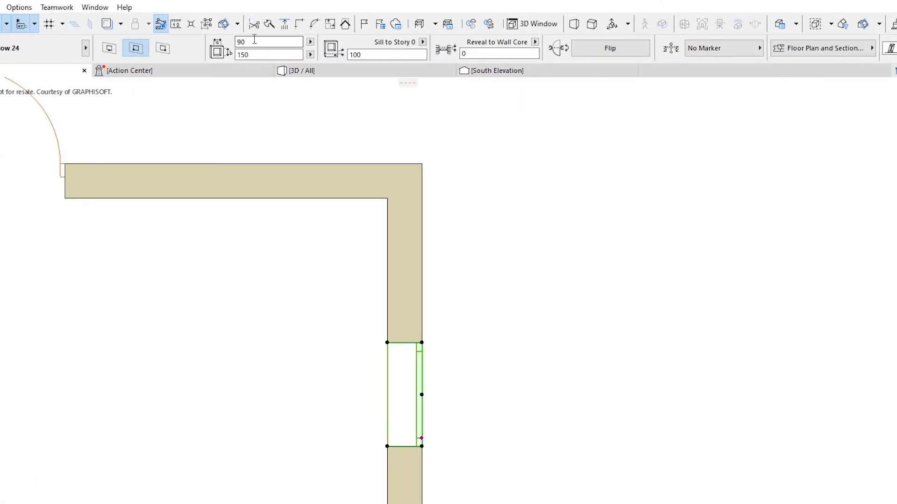
text(200)
key(Return)
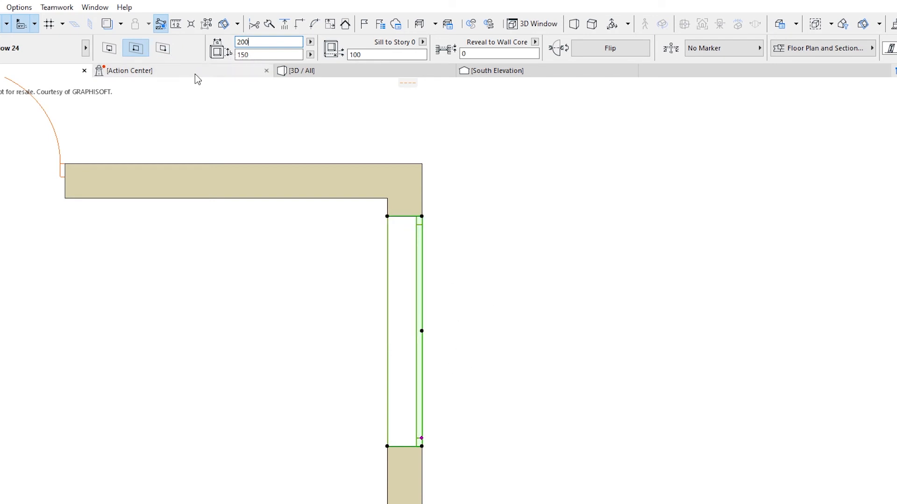
key(ctrl+z)
click(278, 290)
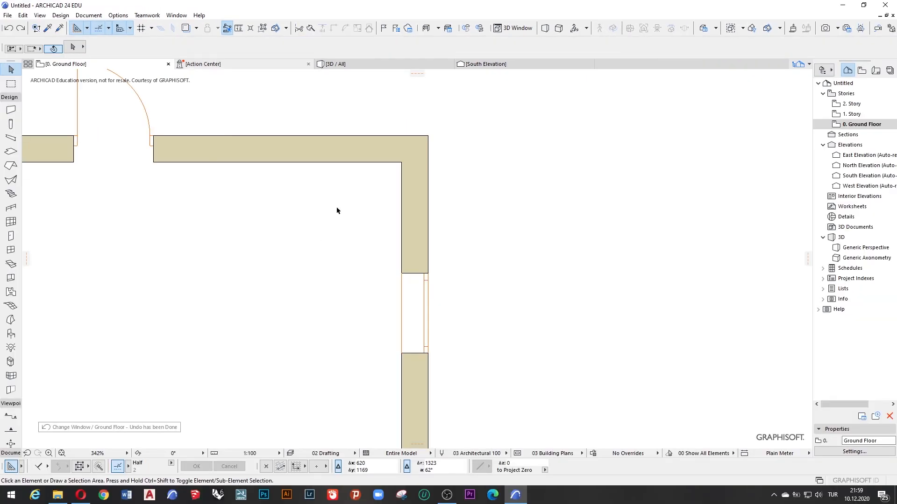
- Reselect the window nearest the inner corner, set its anchor point to the centre, and deselect it
scroll(408, 373, down, 2)
middle_drag(409, 374, 305, 394)
click(333, 314)
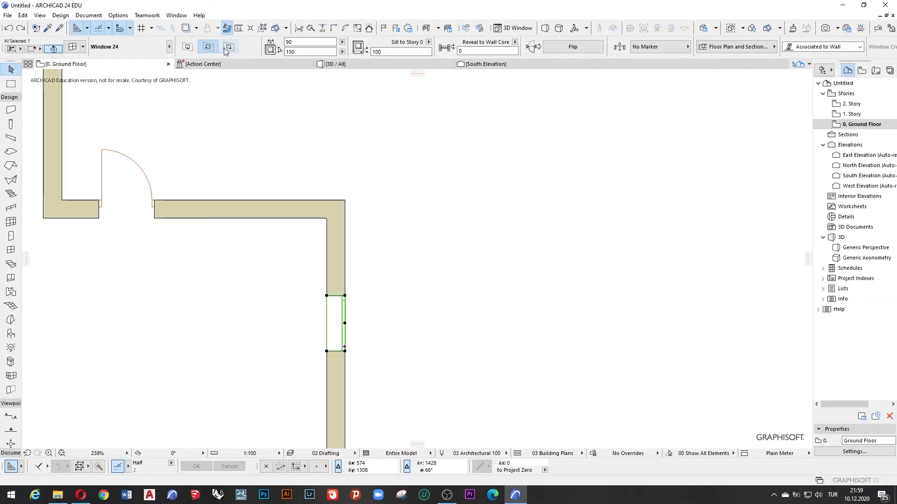
click(188, 47)
scroll(355, 260, down, 8)
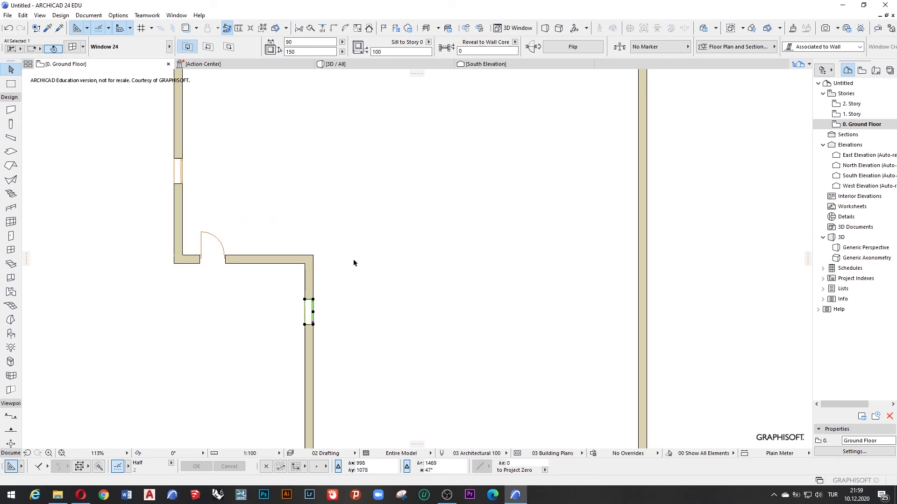
click(350, 231)
- Zoom in by window on the southernmost door and wall corner, narrowing to the wall end at the door jamb
scroll(360, 243, up, 2)
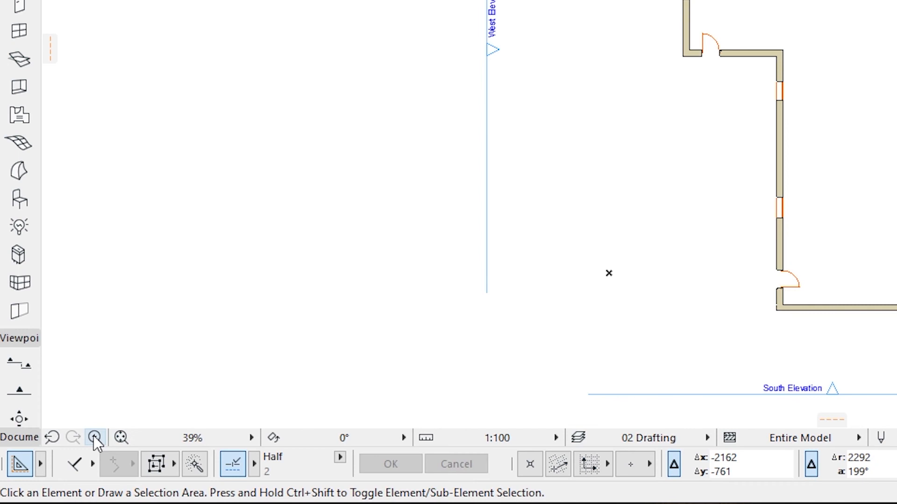
click(94, 437)
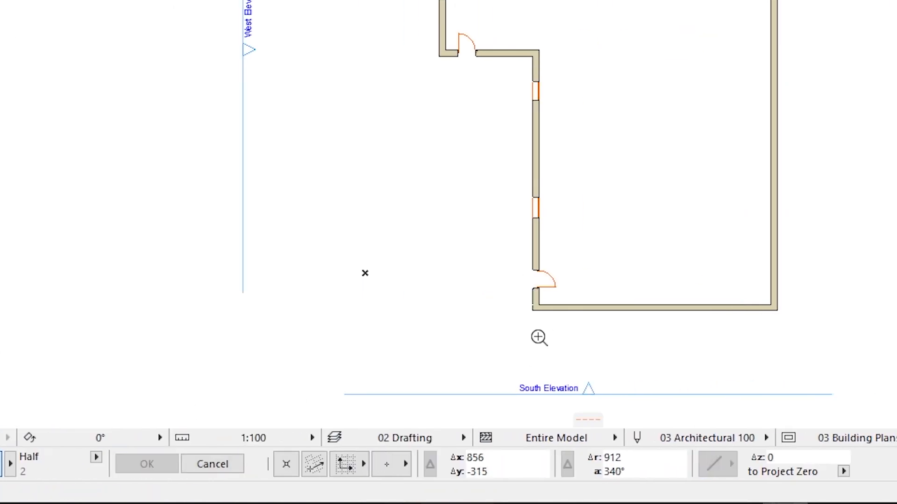
click(759, 340)
click(816, 240)
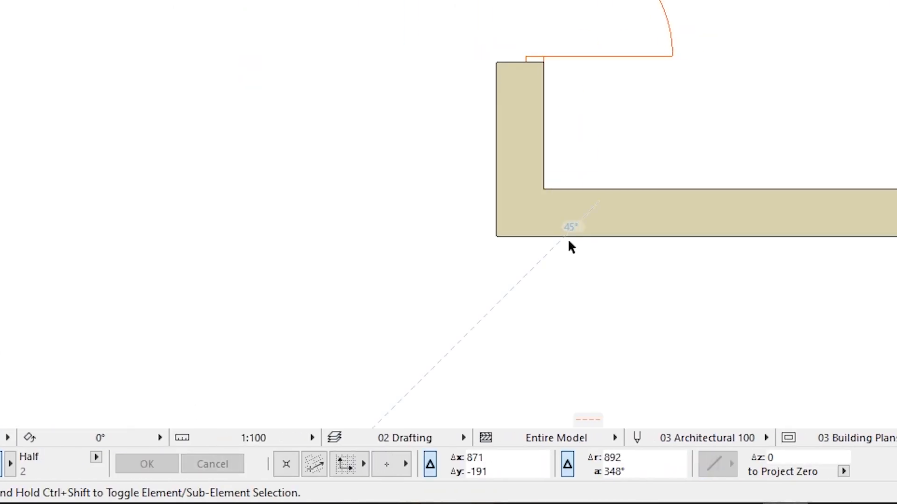
scroll(595, 8, down, 1)
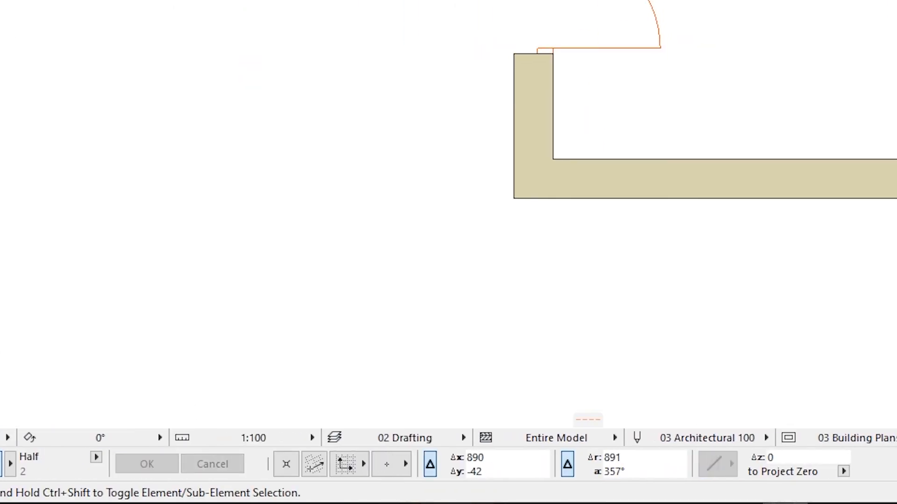
scroll(600, 0, up, 2)
click(98, 435)
click(677, 38)
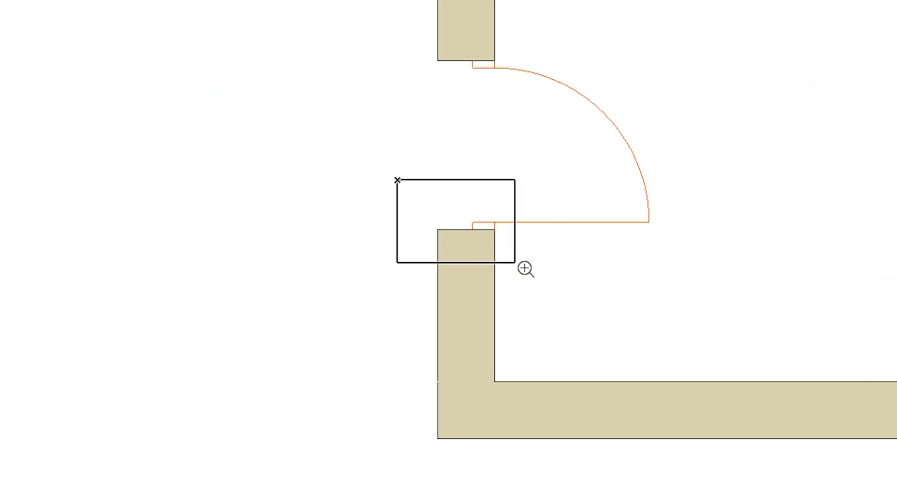
click(810, 135)
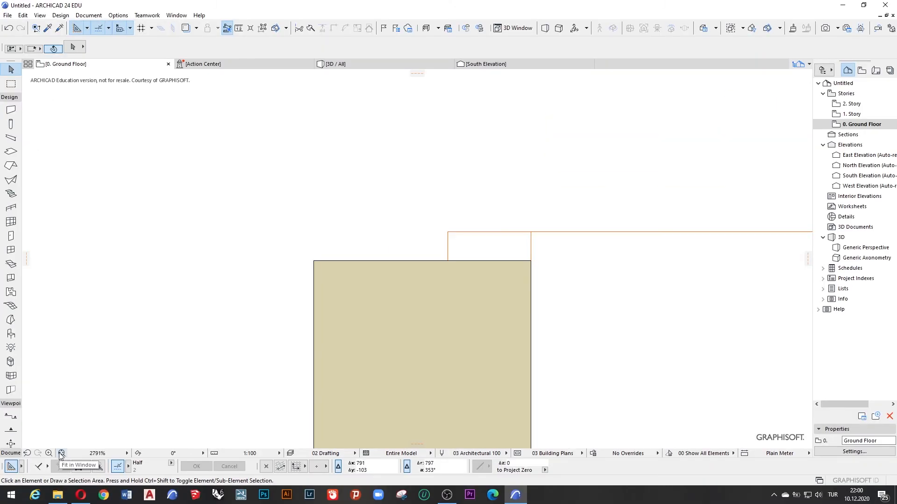
- Fit the whole plan in the window and zoom in again on the southernmost door and wall corner
click(61, 453)
click(48, 453)
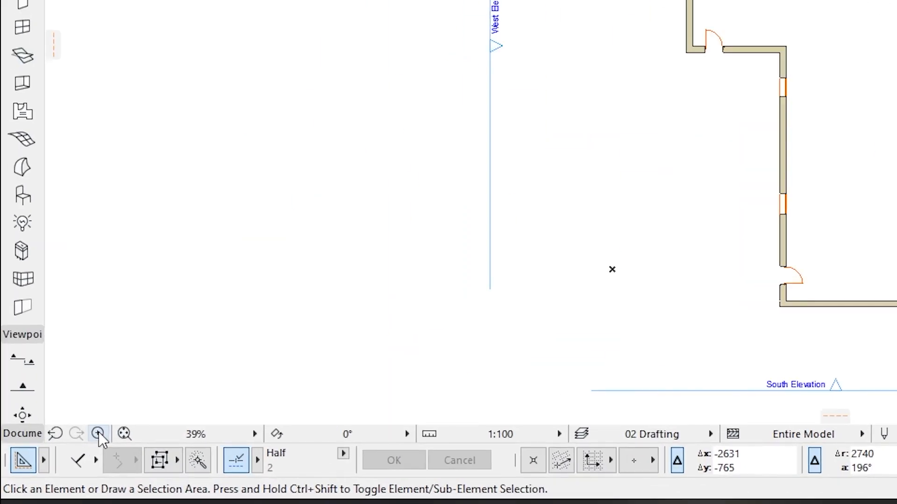
click(381, 404)
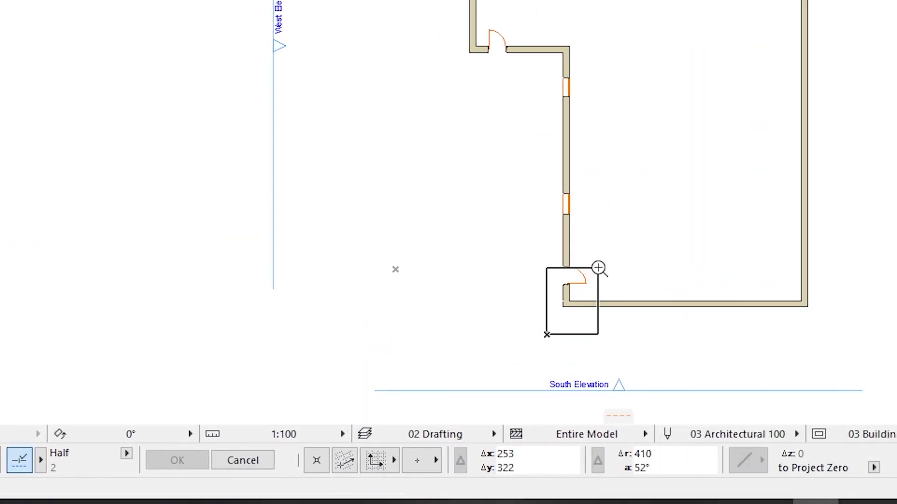
click(595, 248)
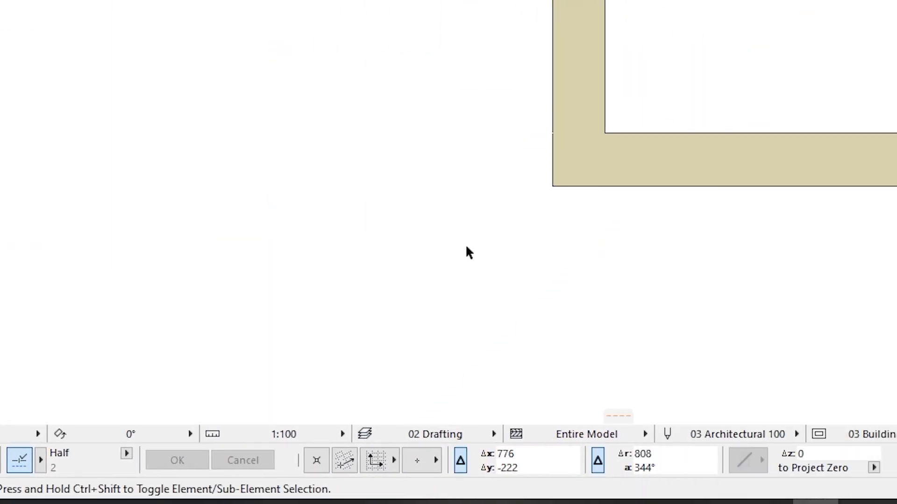
- Step back and forth between the previous and next zoom views, ending with the whole plan fitted in the window
click(27, 454)
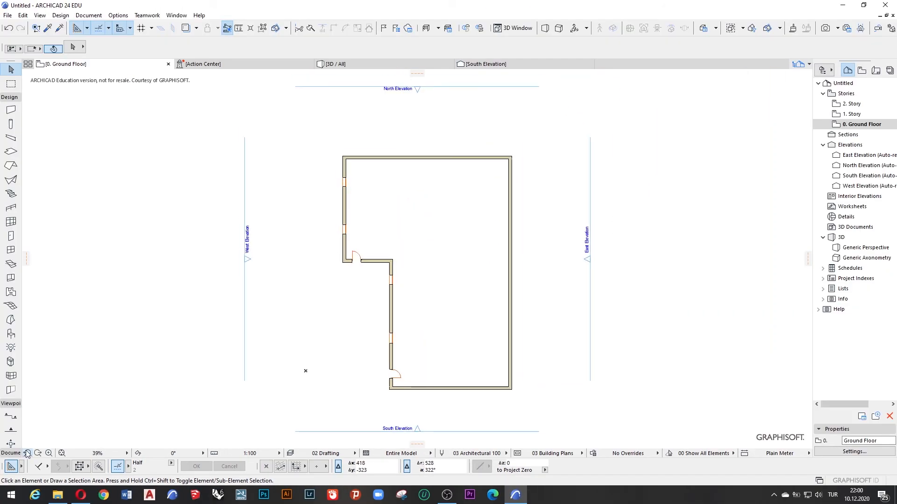
click(38, 454)
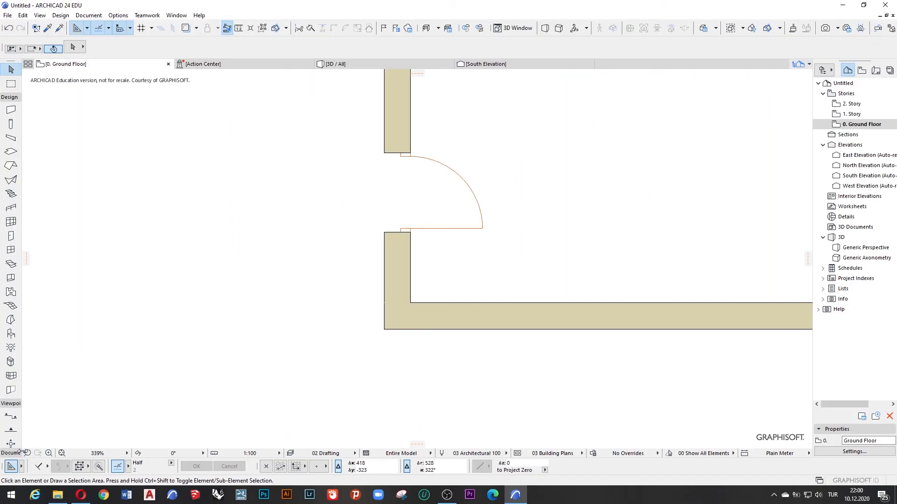
click(27, 454)
click(38, 454)
click(61, 453)
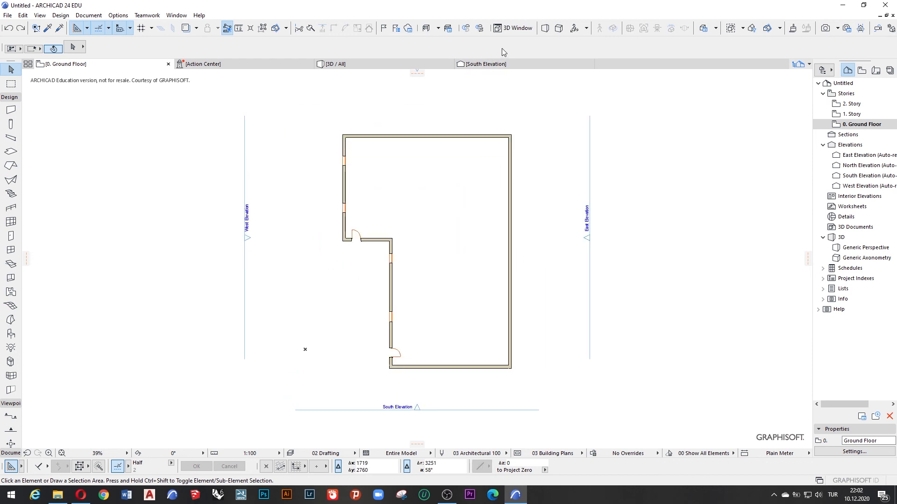
- Show the model in 3D from above and select the south, east and north walls together
click(515, 29)
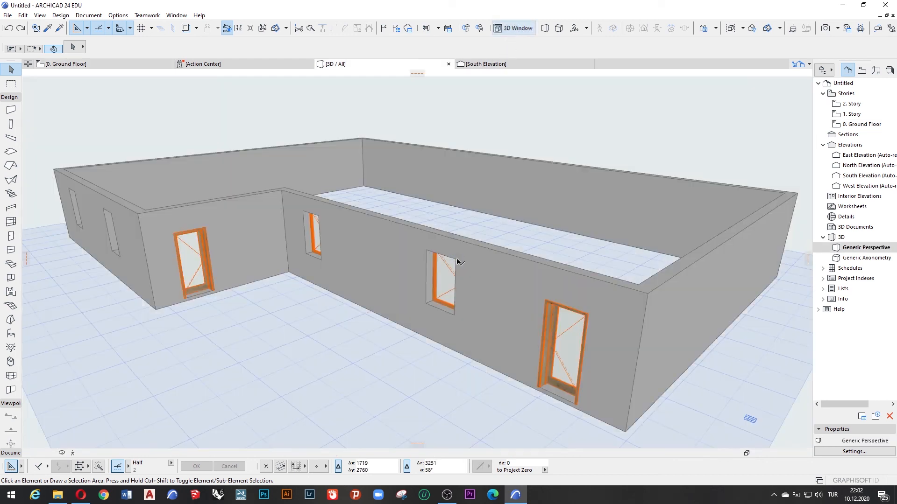
shift+middle_drag(457, 260, 477, 245)
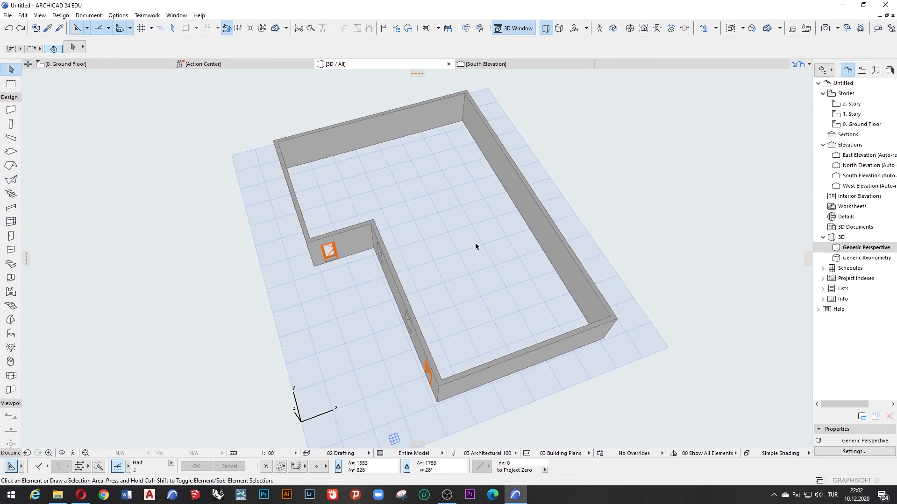
click(520, 353)
shift+click(557, 240)
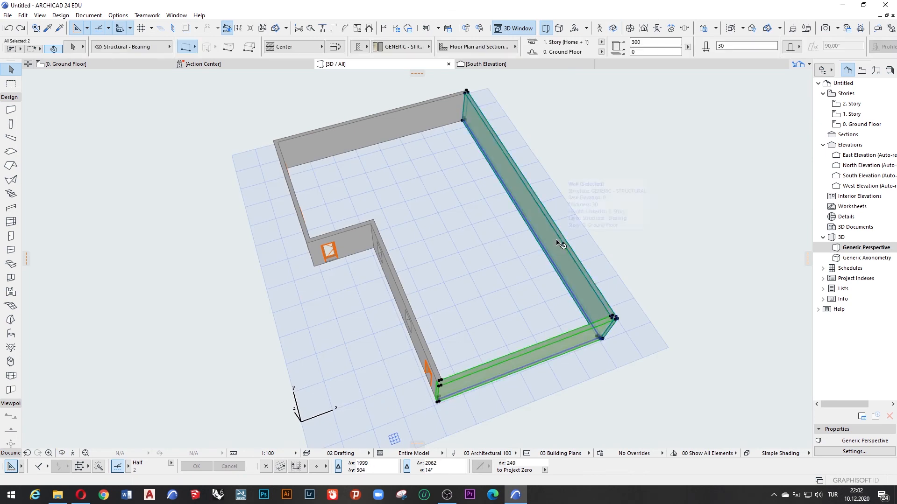
shift+click(306, 146)
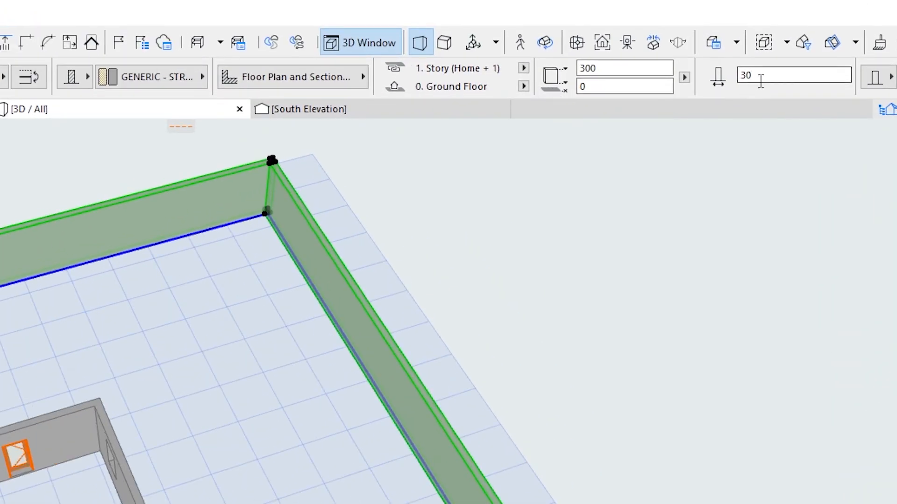
- Try a thickness of 70 for the three selected walls, set it back to 30, and clear the selection
double_click(760, 77)
text(70)
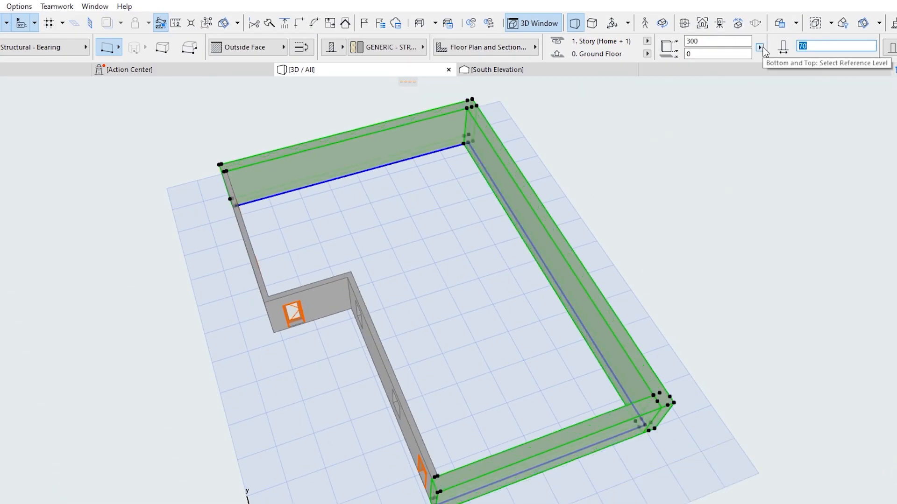
key(Return)
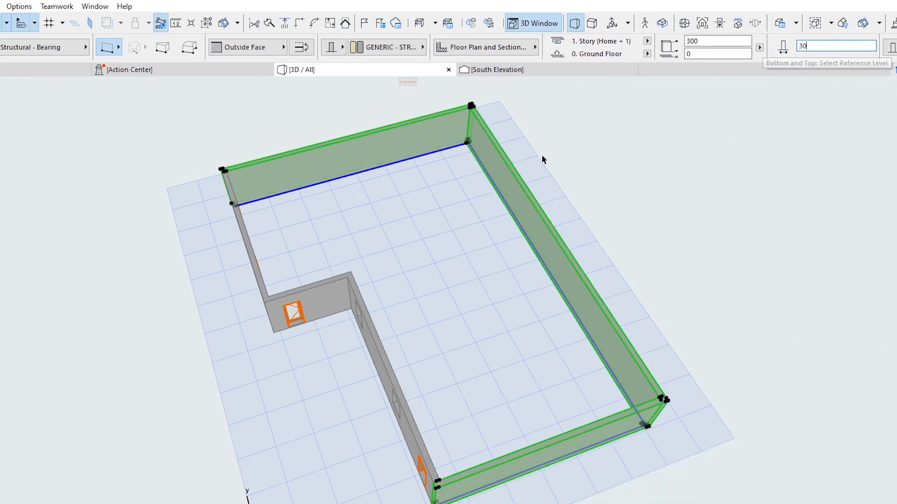
click(448, 247)
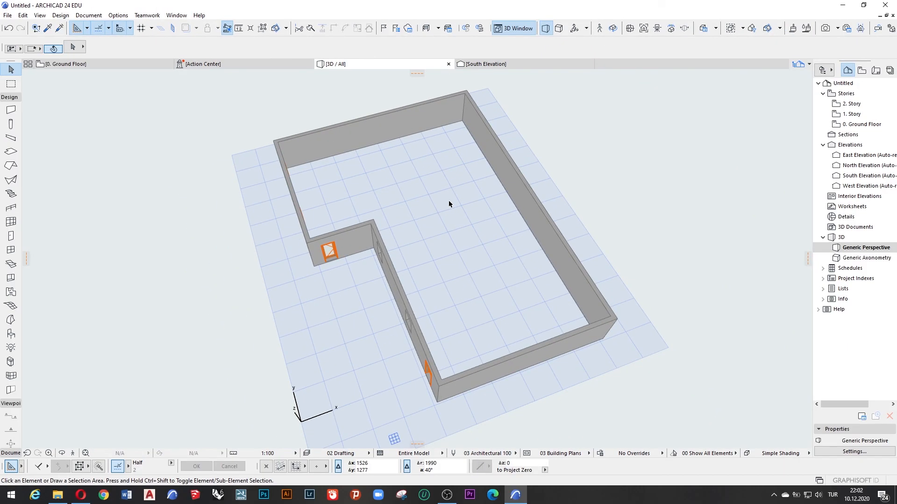